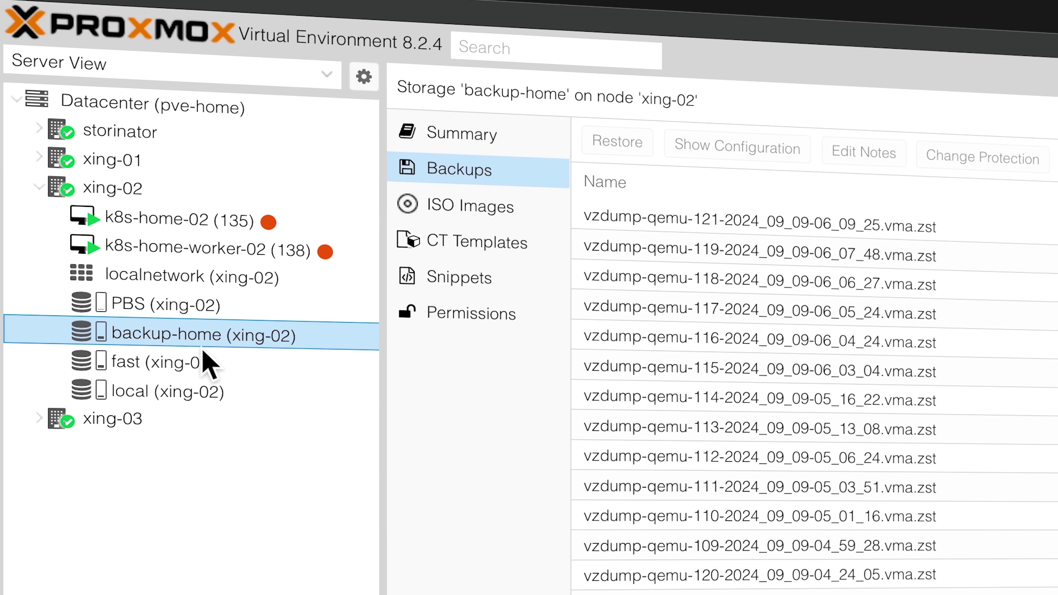
- Select VM 104's 2024-09-13T09:00:18Z backup for file-level restore
left_click(891, 256)
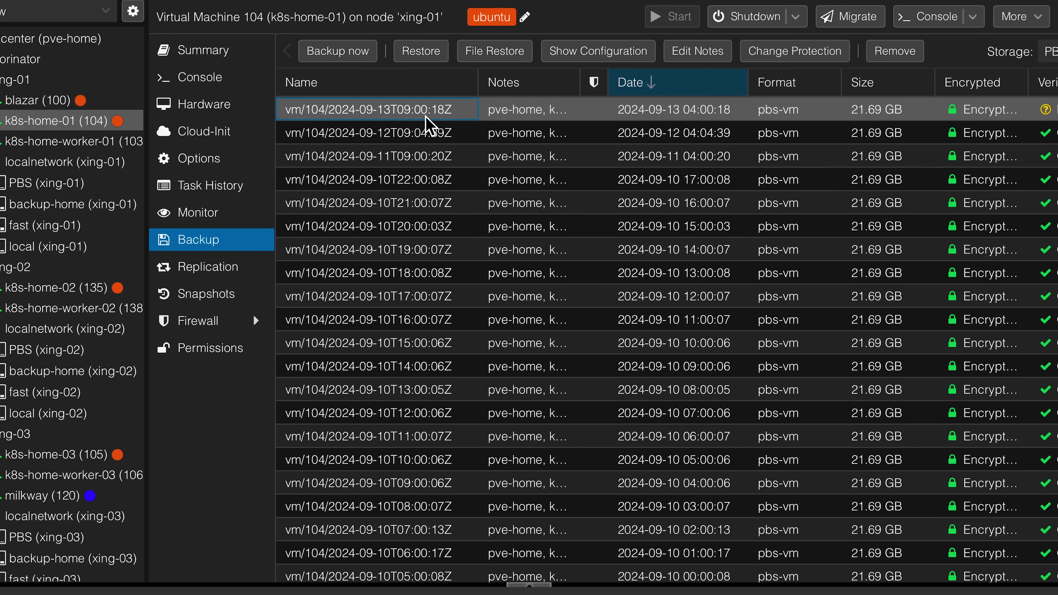
- In the File Restore tree, expand the disk's partition 1 and its etc folder
left_click(489, 58)
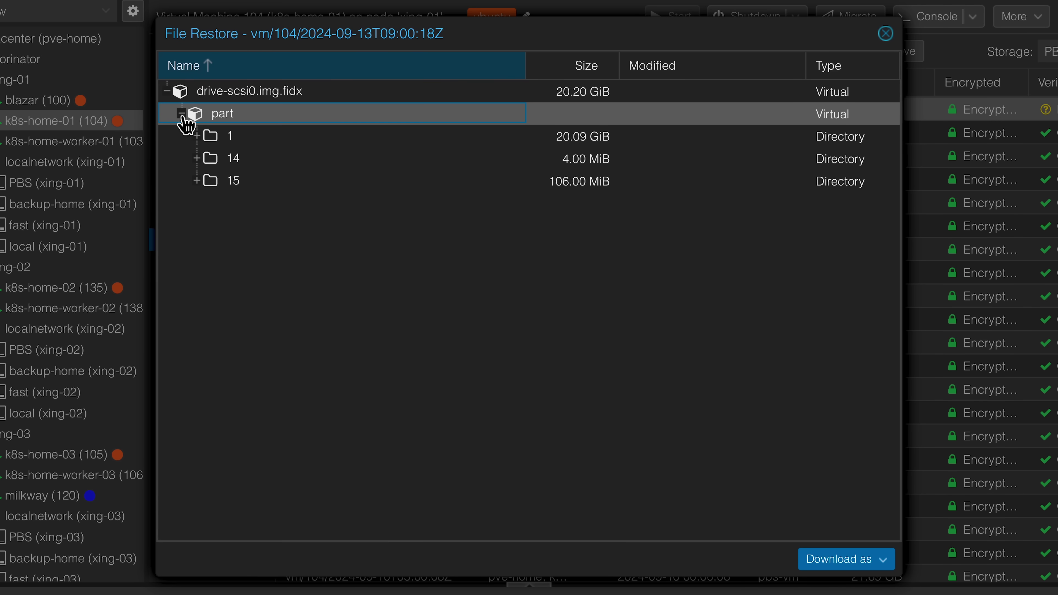
left_click(196, 137)
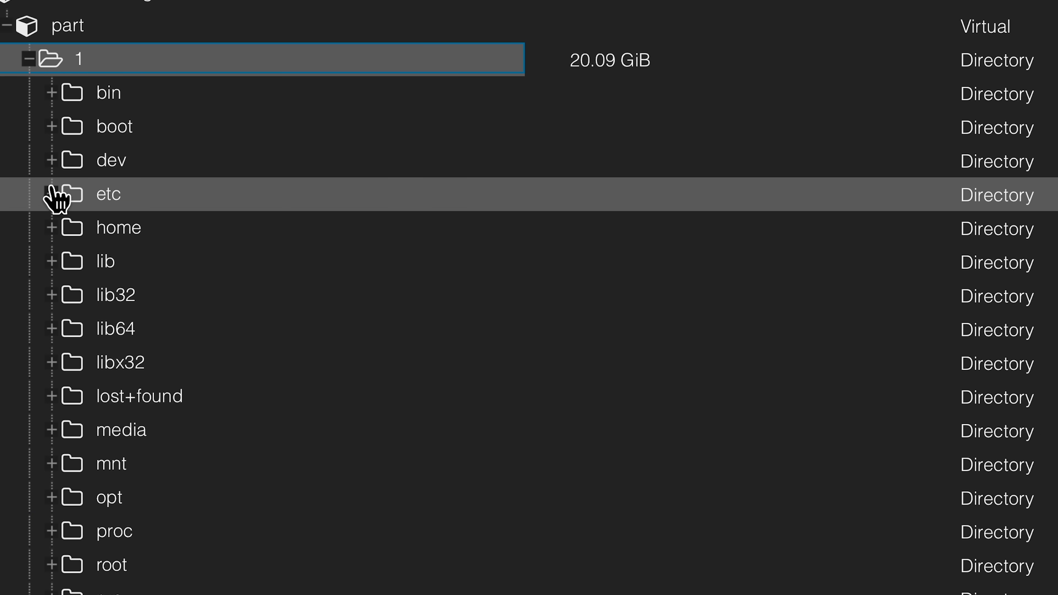
left_click(52, 193)
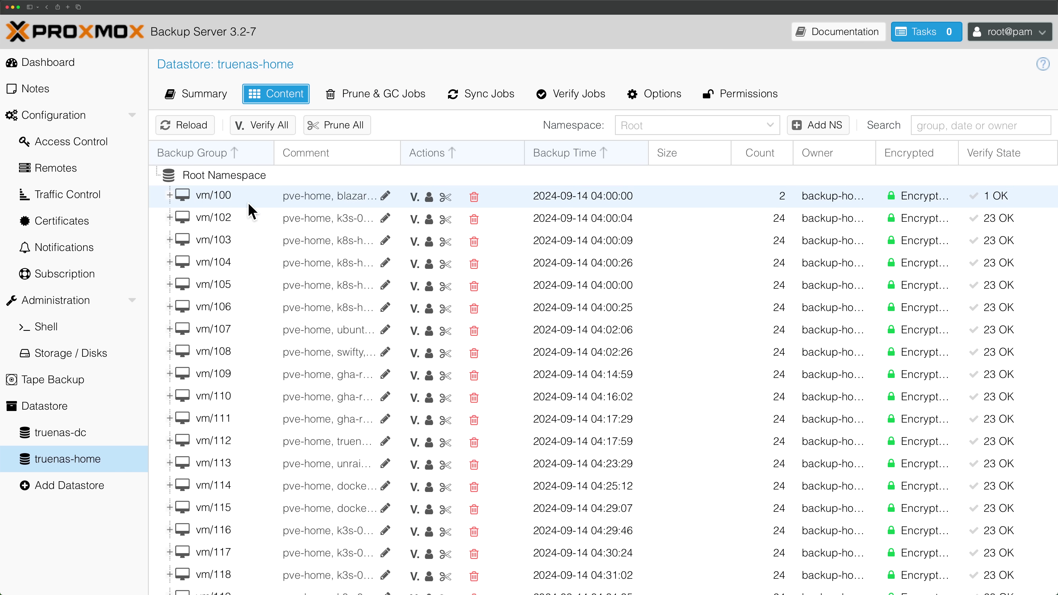
- Expand the vm/102 group on truenas-home and list its first snapshot's files
left_click(174, 218)
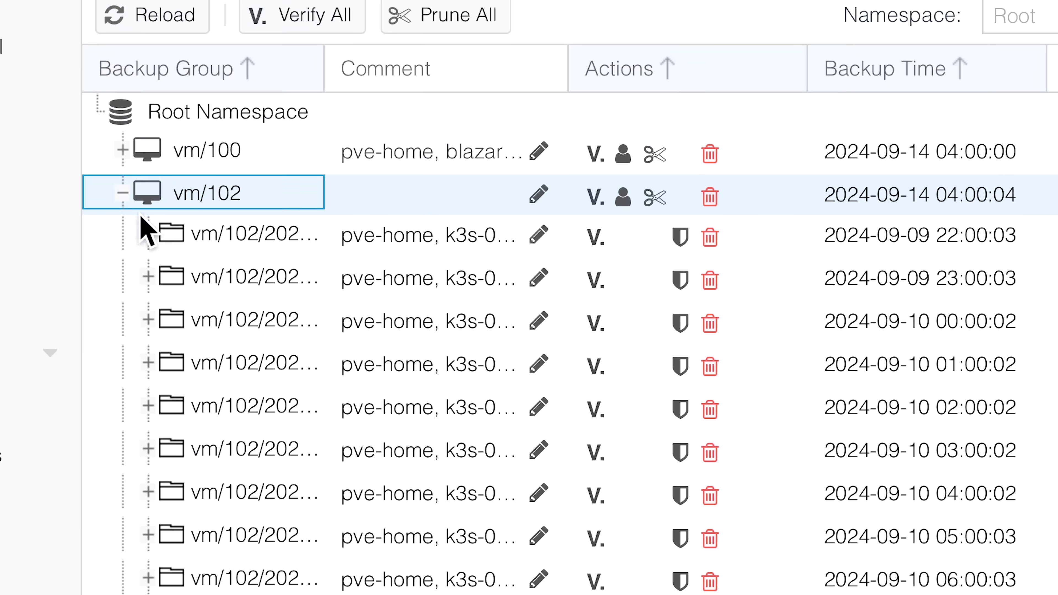
left_click(182, 238)
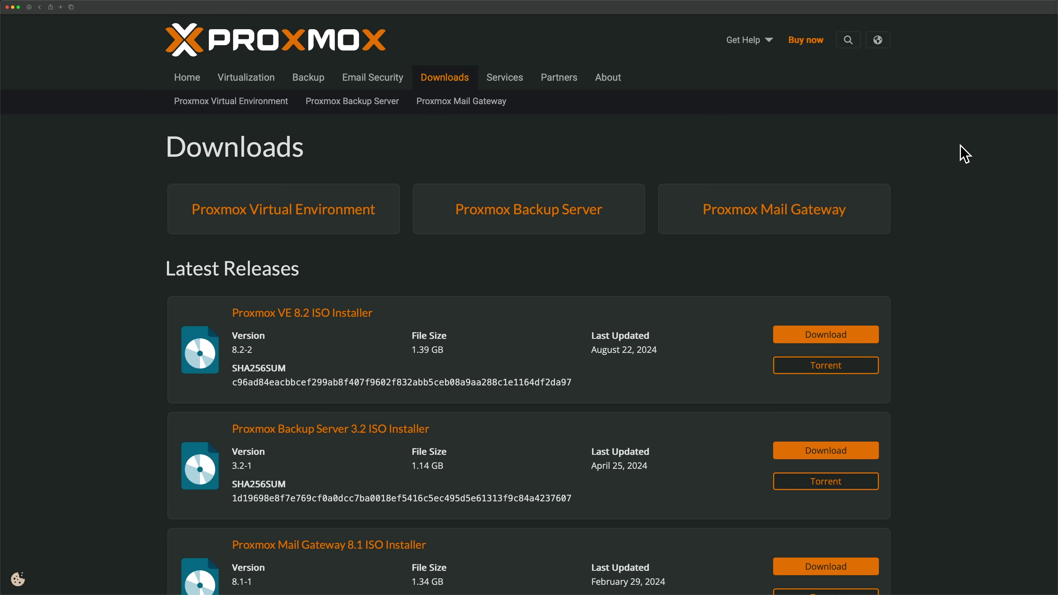
scroll(965, 155, "down", 8)
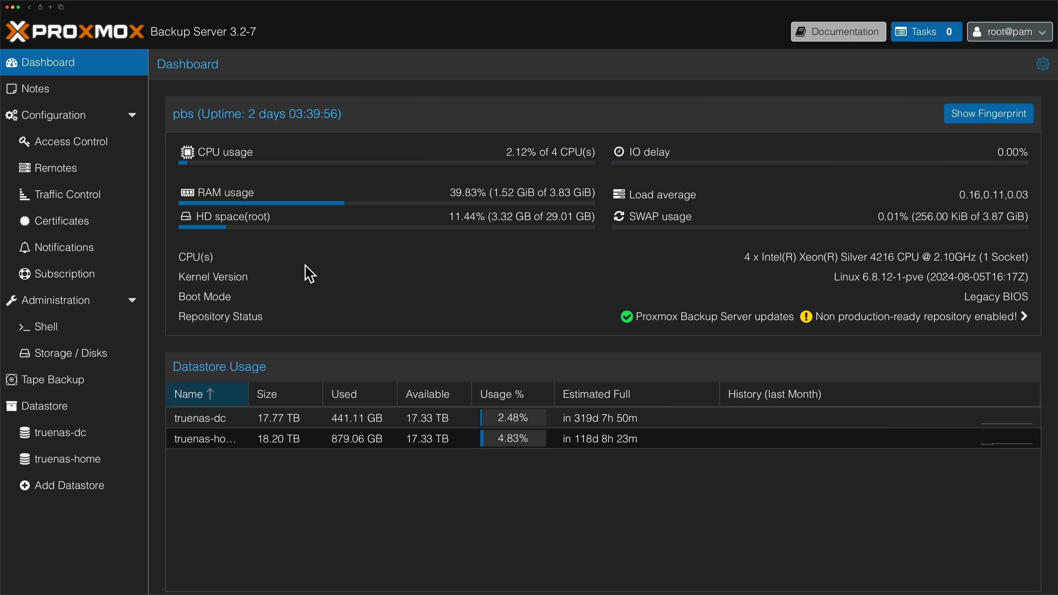
- Review the server's status and resource charts on the Administration page
left_click(92, 308)
mouse_move(657, 354)
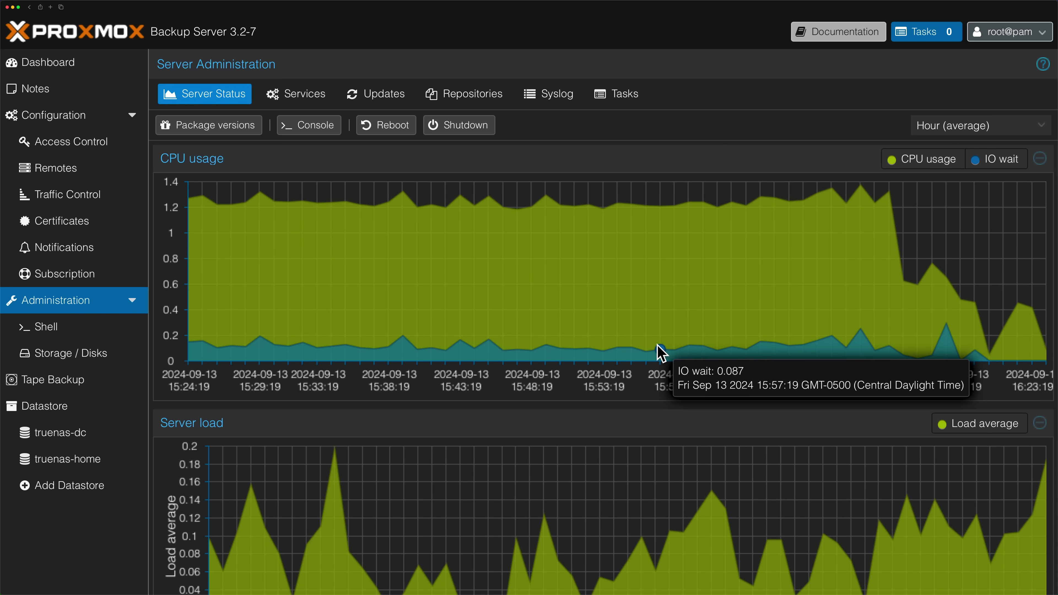
scroll(660, 354, "down", 3)
scroll(660, 354, "up", 3)
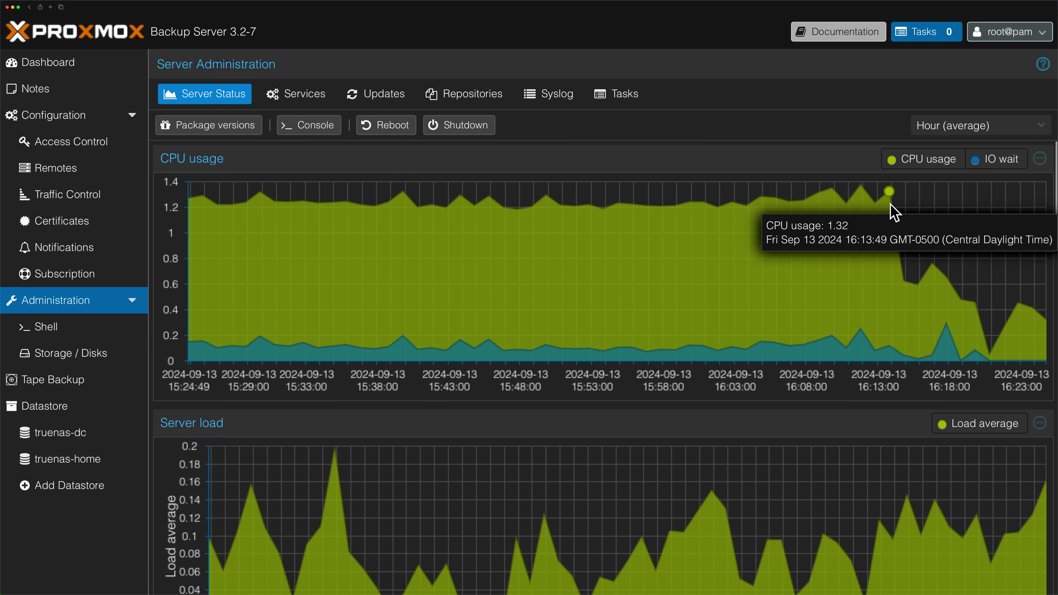
- Check the notification targets and certificates, ending on the all-datastores summary
mouse_move(915, 284)
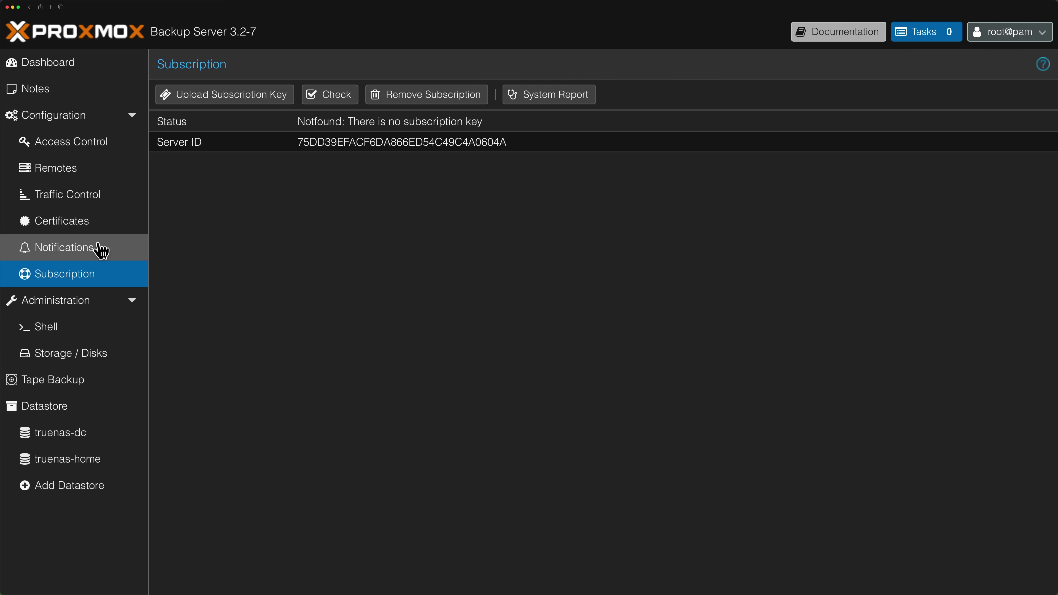
left_click(98, 247)
left_click(96, 225)
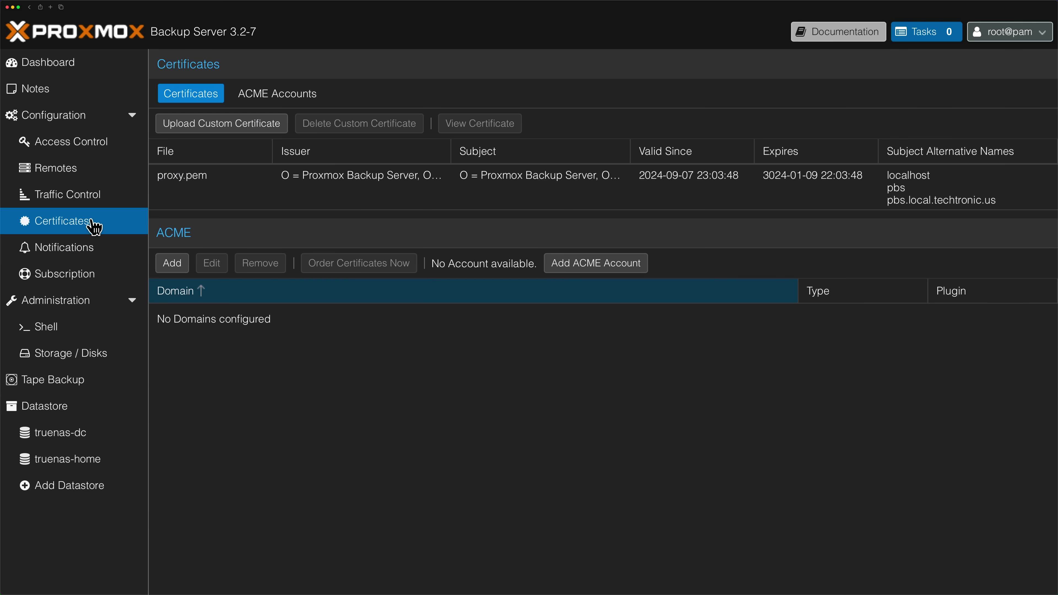
left_click(66, 410)
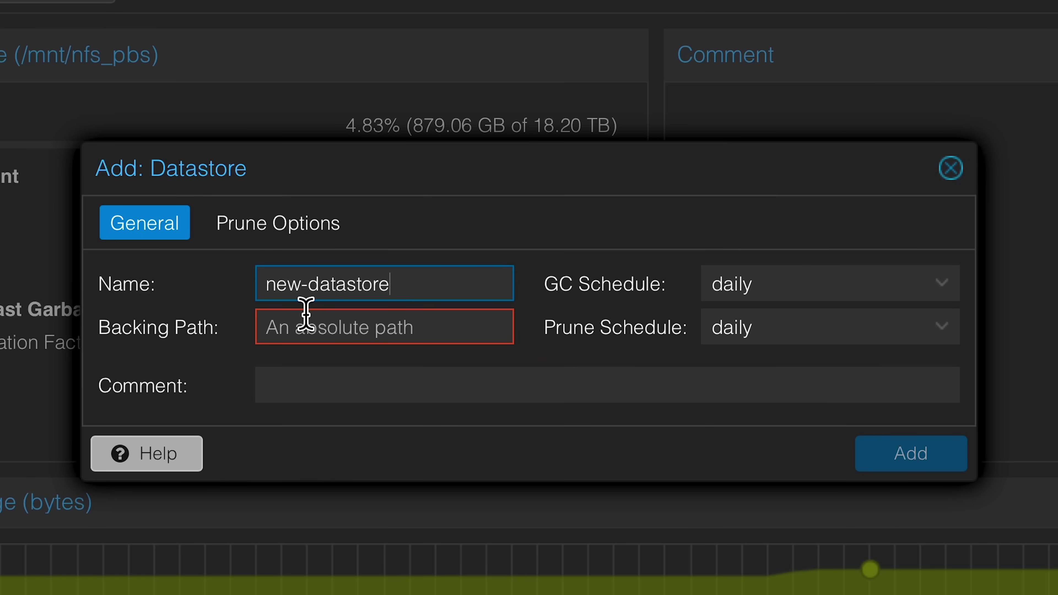
- Give new-datastore backing path /mnt/drive, keep daily GC and prune schedules, and show Prune Options
left_click(306, 313)
type("/mnt")
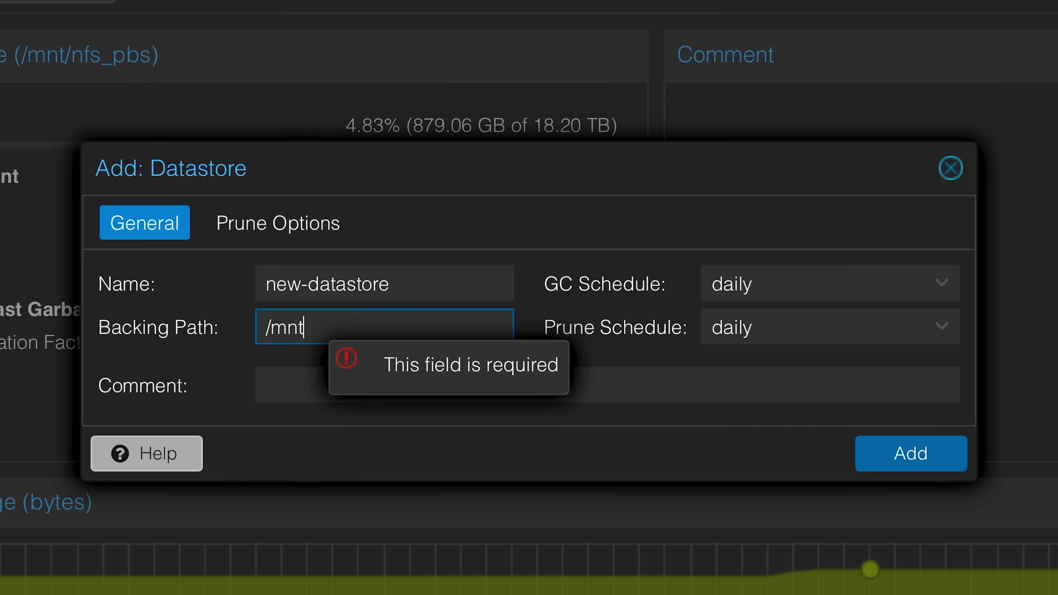
type("/drive")
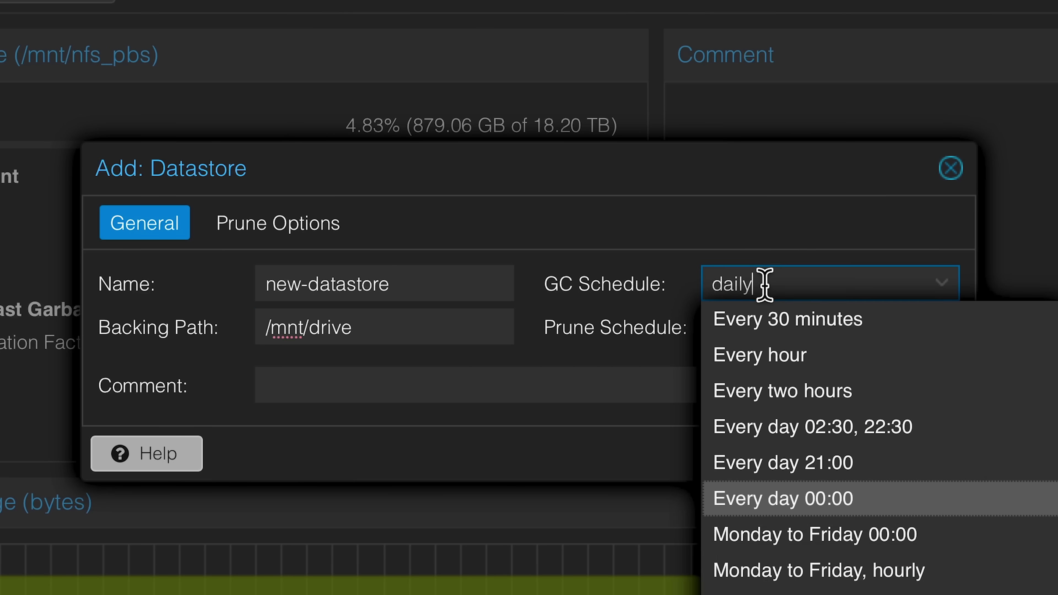
key("Return")
left_click(768, 332)
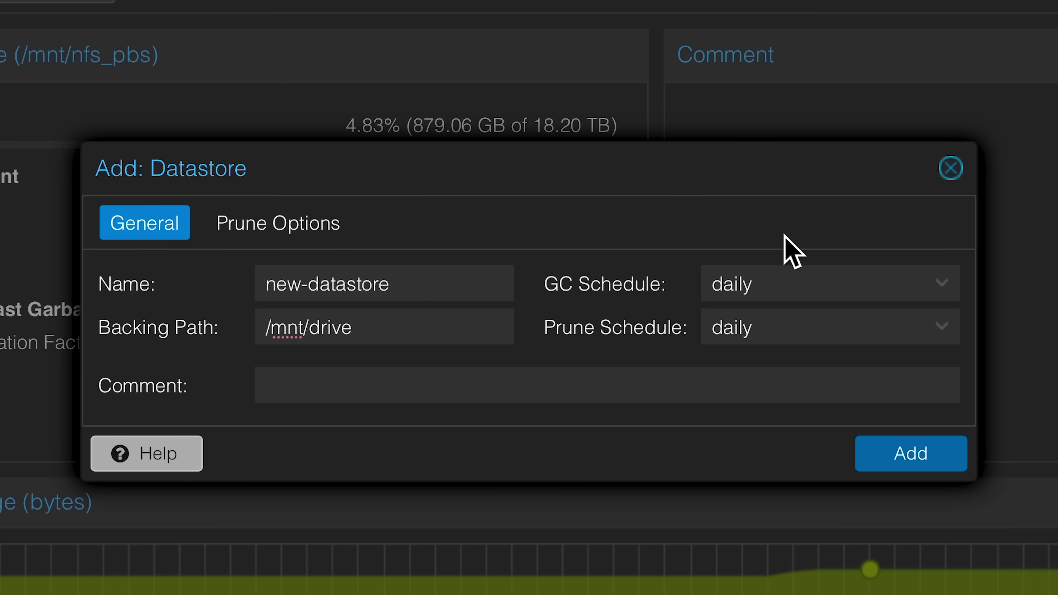
left_click(300, 228)
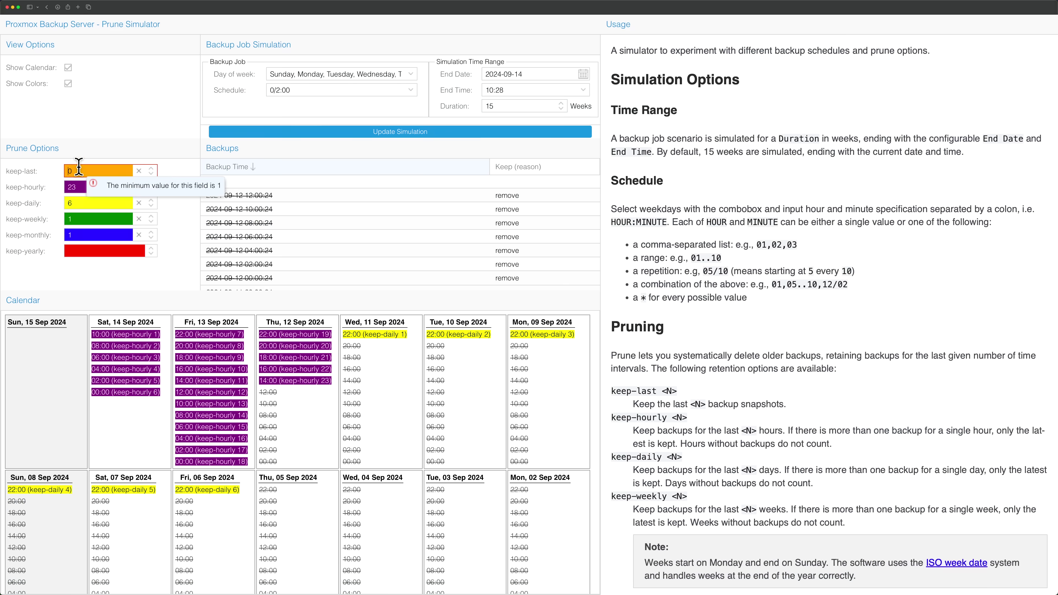
- Set keep-last 10 and keep-weekly and keep-monthly 2, then check the simulated calendar
left_click(77, 203)
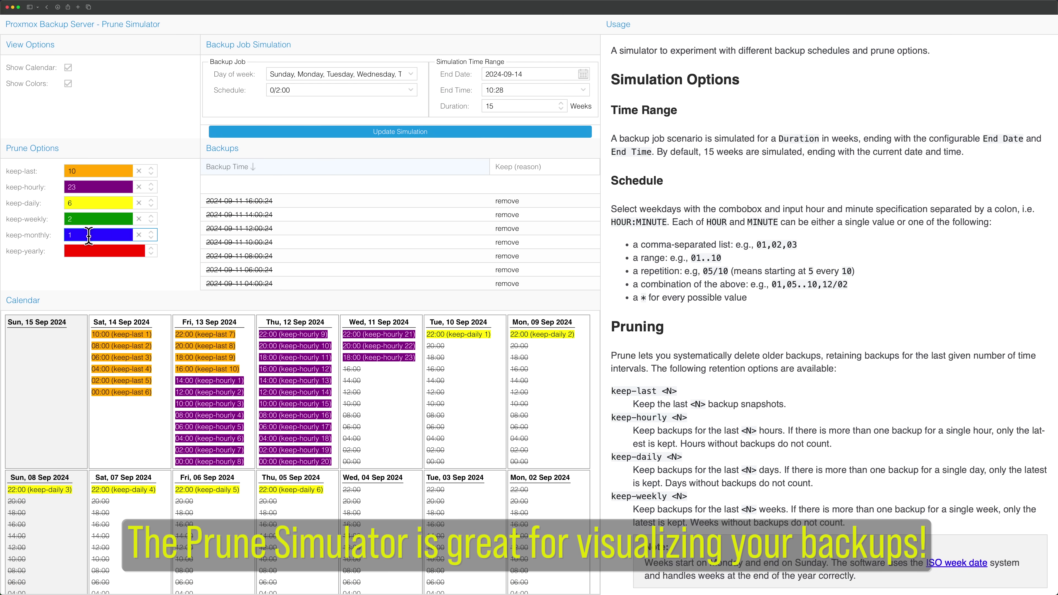
scroll(267, 398, "down", 5)
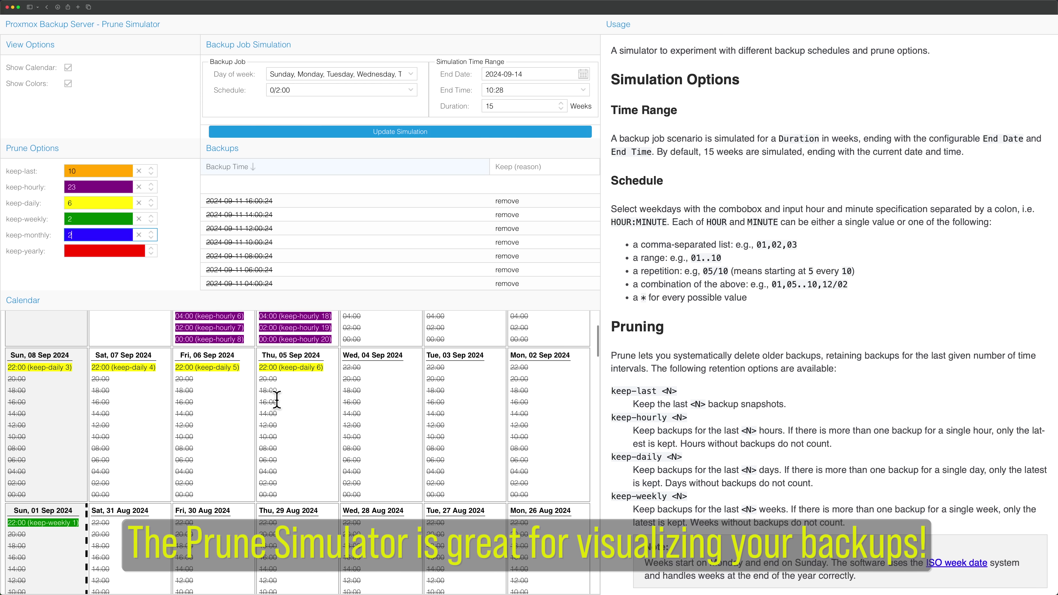
scroll(279, 407, "down", 10)
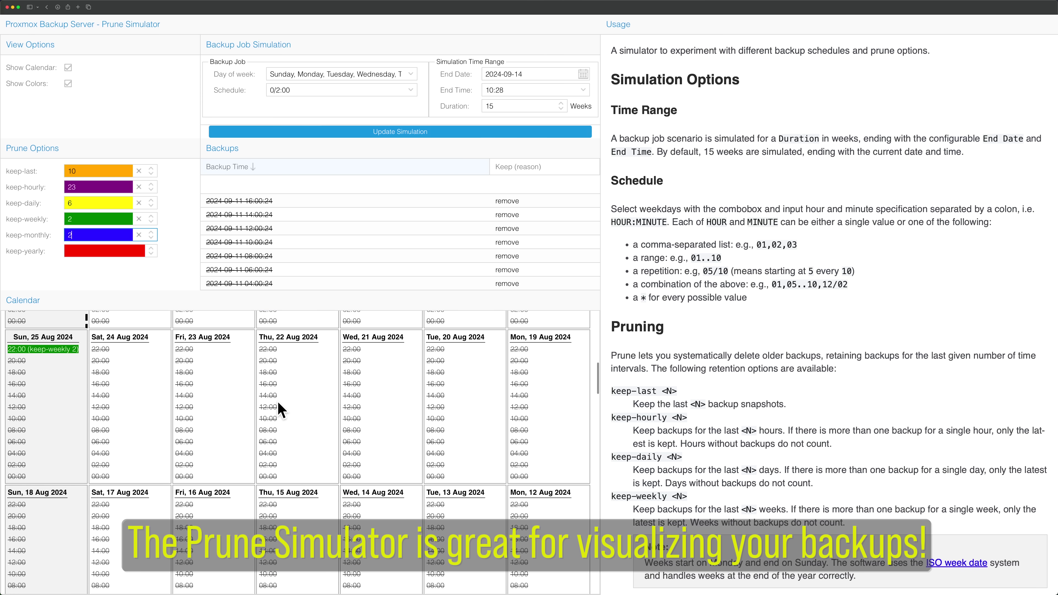
scroll(280, 406, "down", 3)
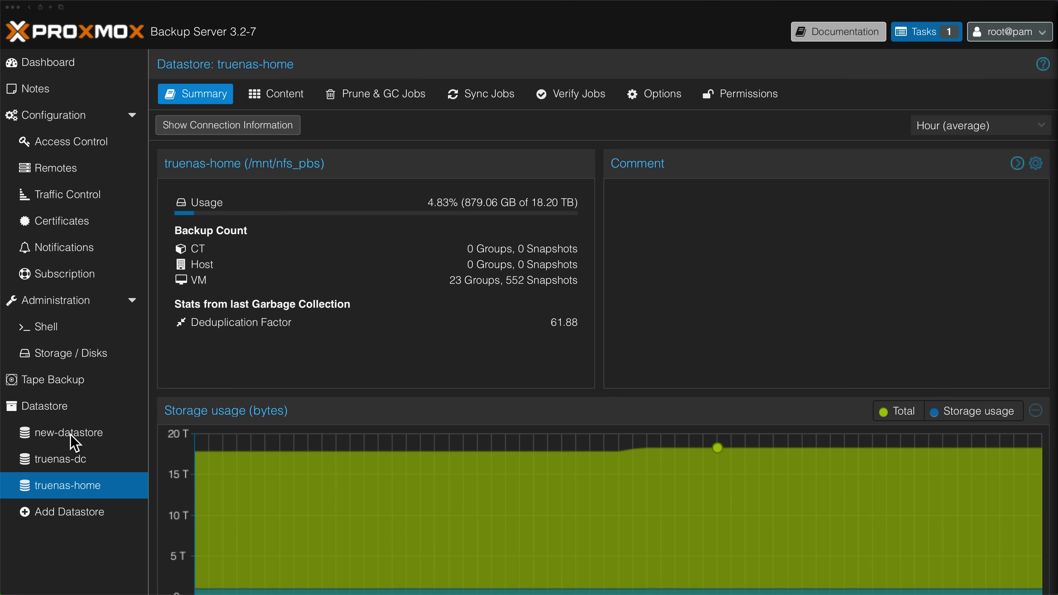
- View new-datastore's summary, then edit the daily verify job on truenas-dc
left_click(73, 440)
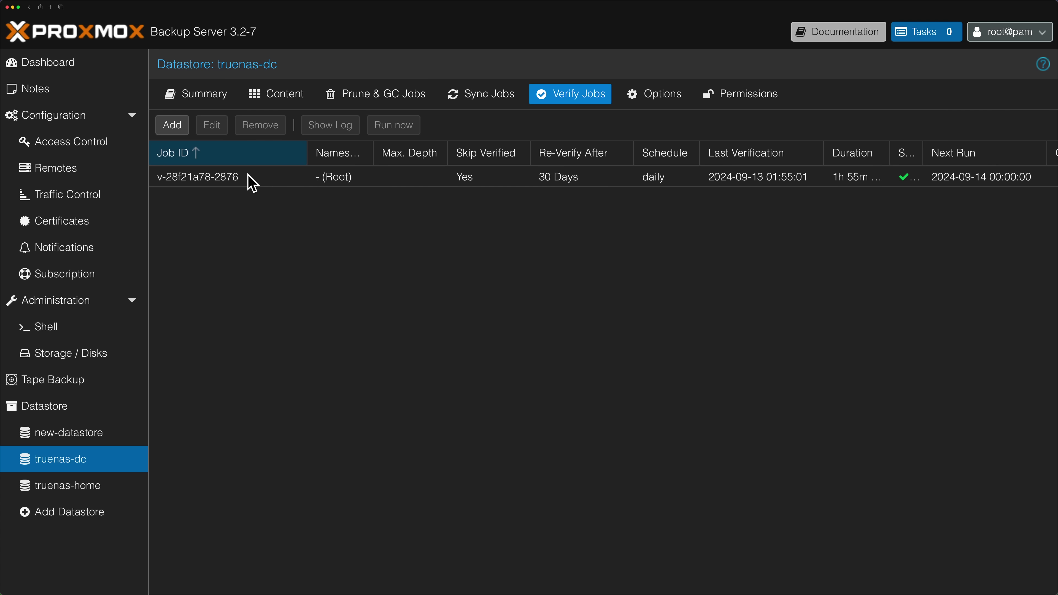
left_click(241, 179)
left_click(217, 127)
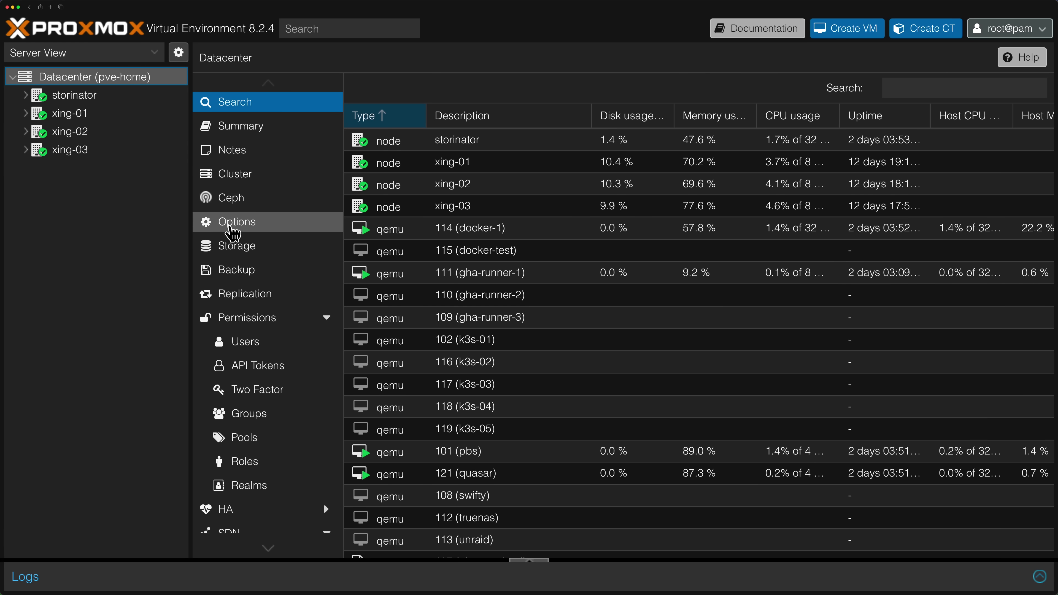
- Begin adding a Proxmox Backup Server storage under Datacenter > Storage
left_click(231, 255)
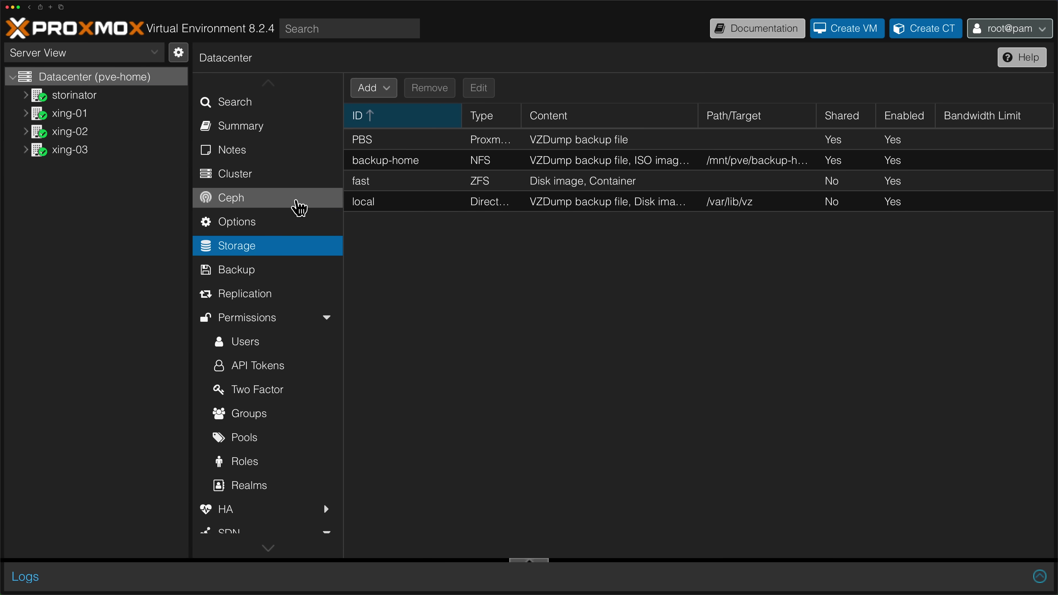
left_click(364, 93)
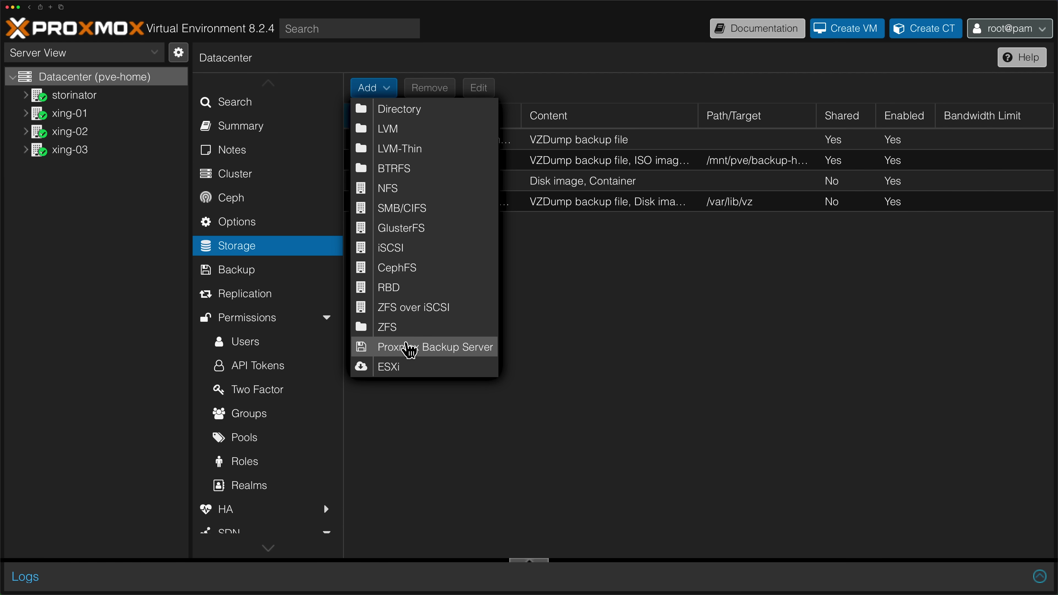
left_click(409, 348)
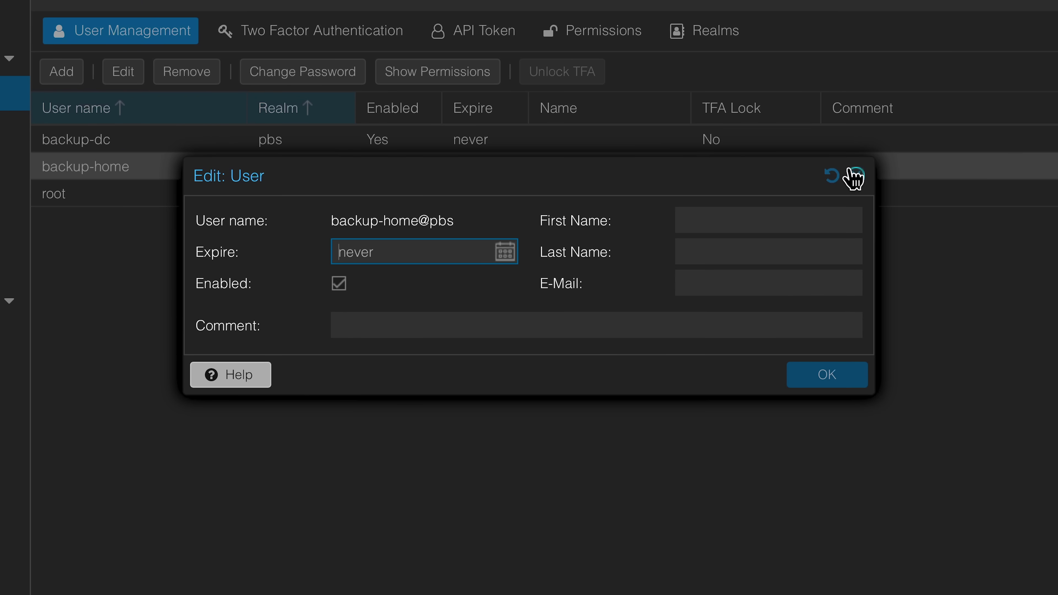
- Close the backup-home user editor and expand its permissions on /datastore/truenas-home
left_click(856, 176)
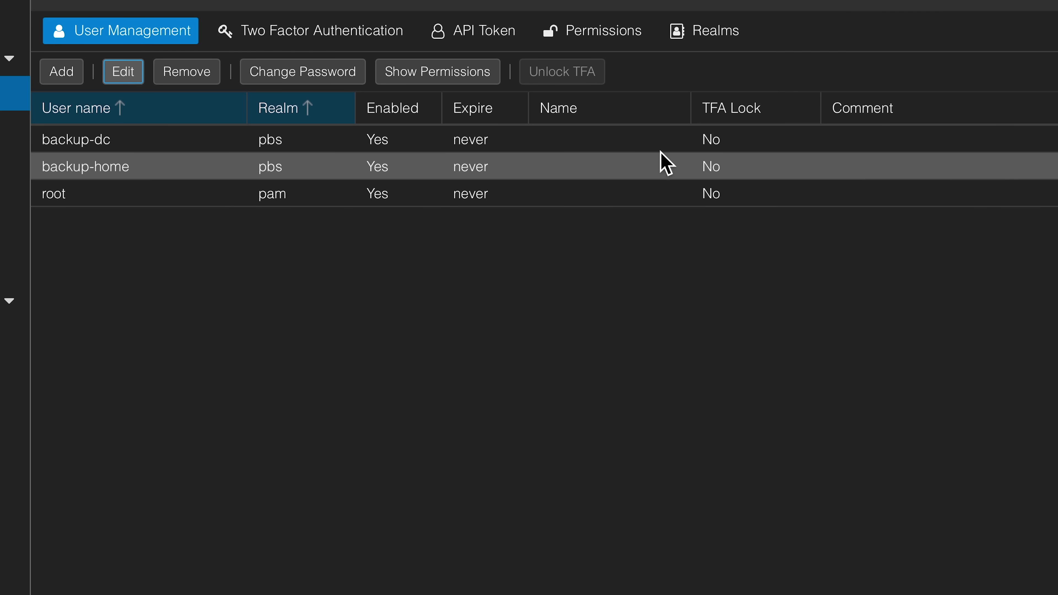
left_click(467, 78)
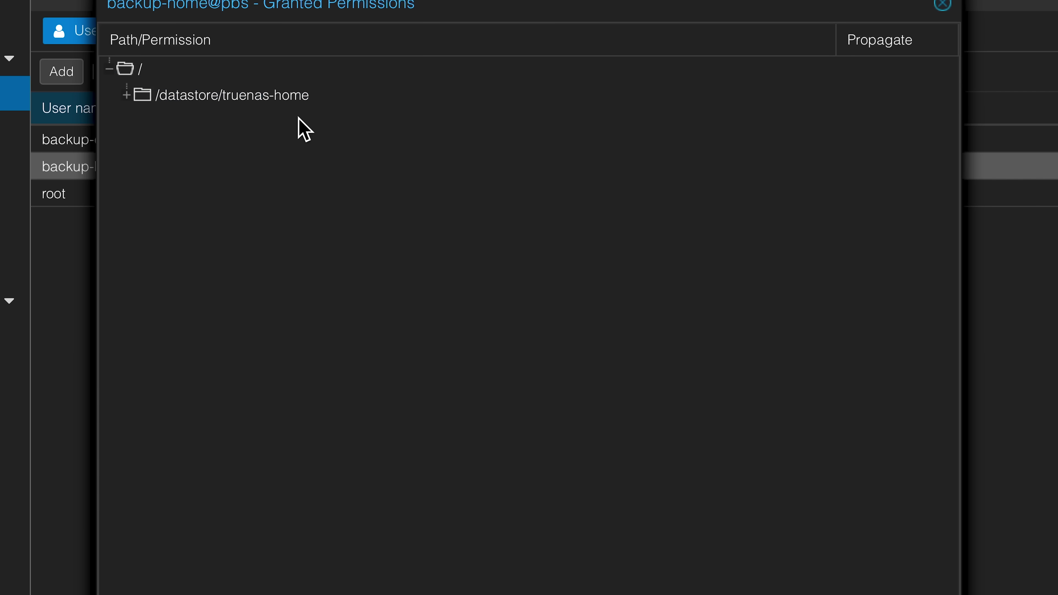
left_click(182, 104)
left_click(126, 95)
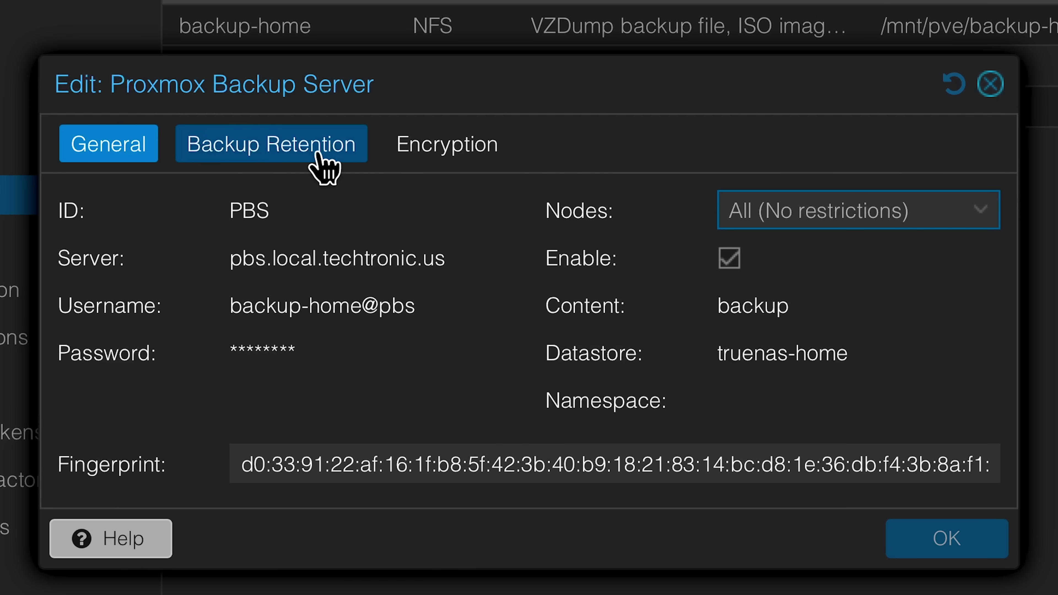
- Check the PBS storage's Backup Retention and Encryption settings
left_click(321, 162)
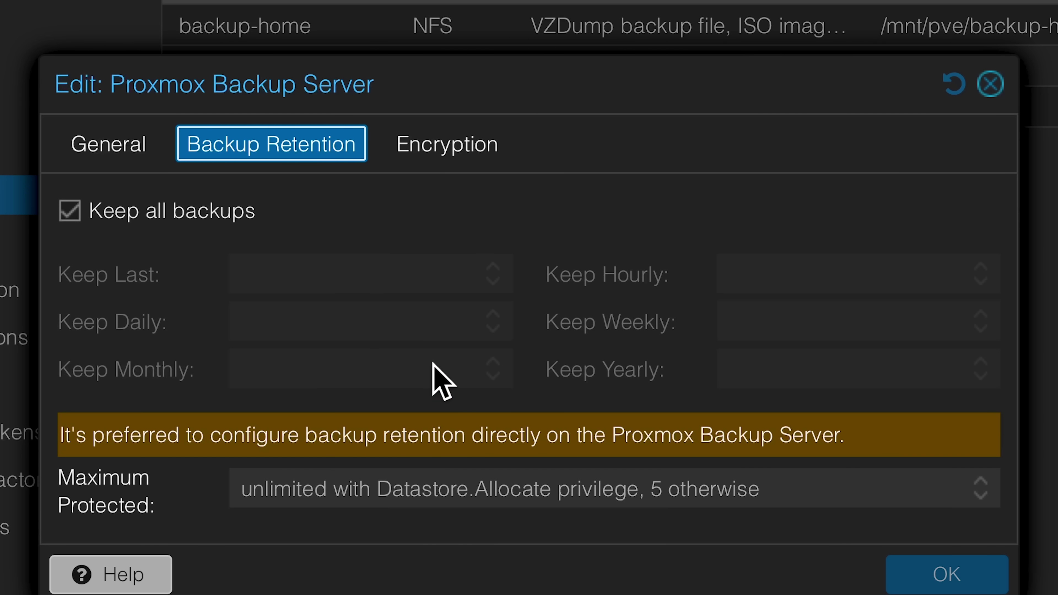
left_click(434, 150)
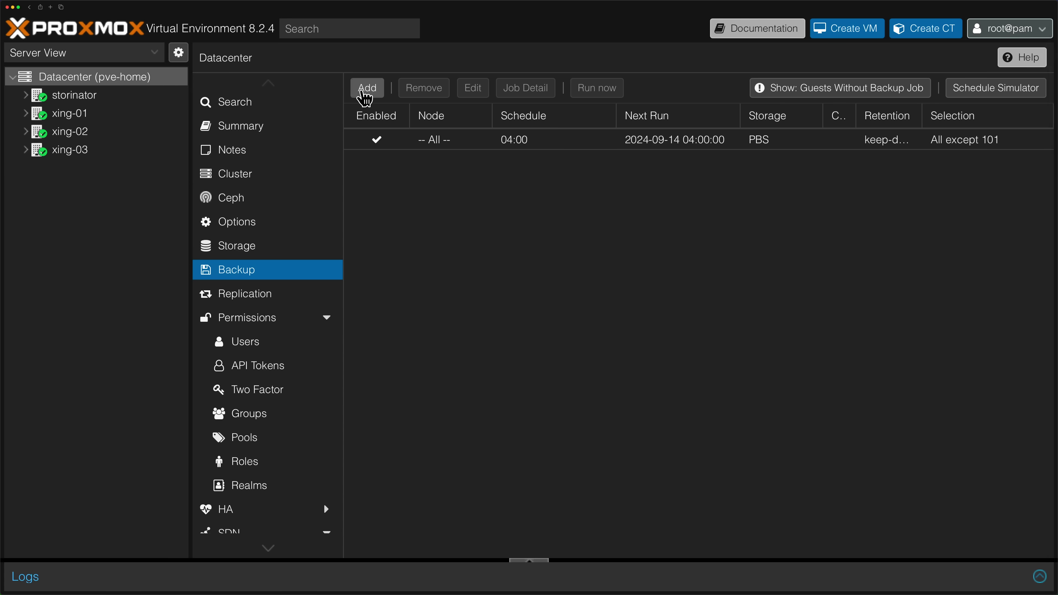
- Create a scheduled backup job targeting PBS storage, running every day at 21:00
left_click(364, 93)
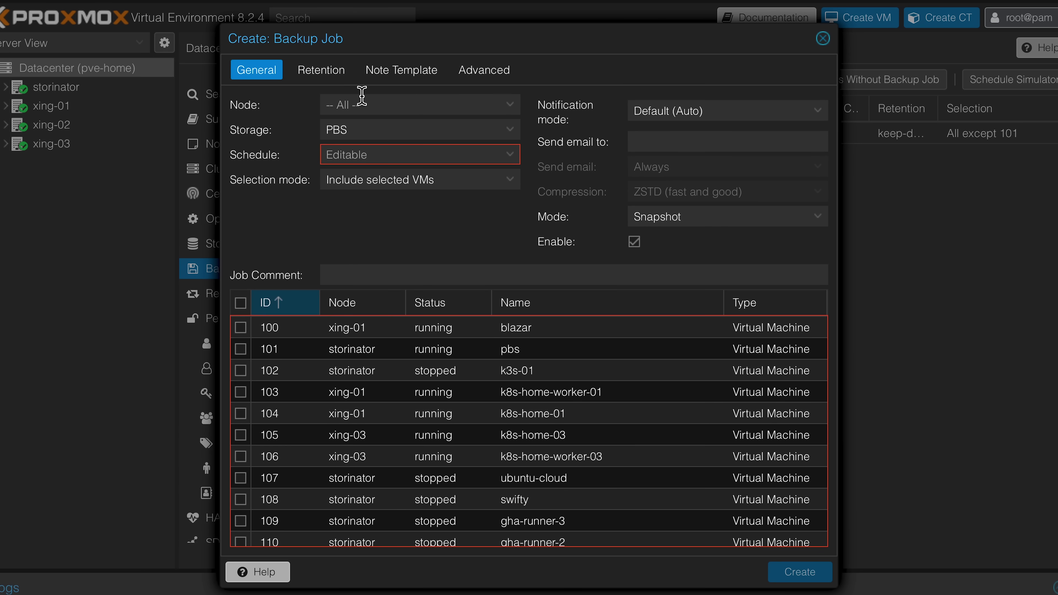
left_click(381, 132)
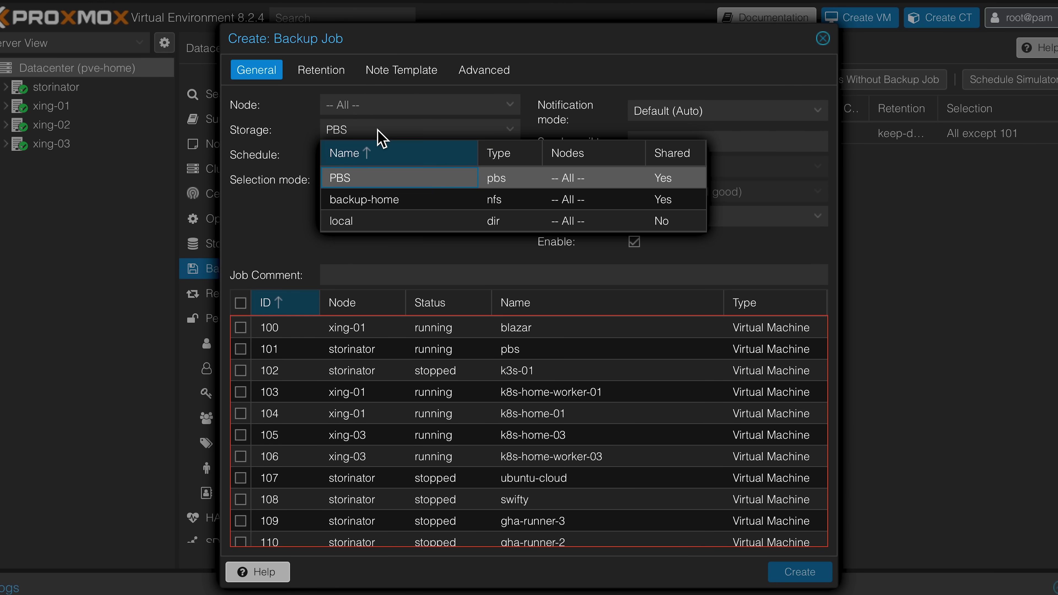
left_click(378, 131)
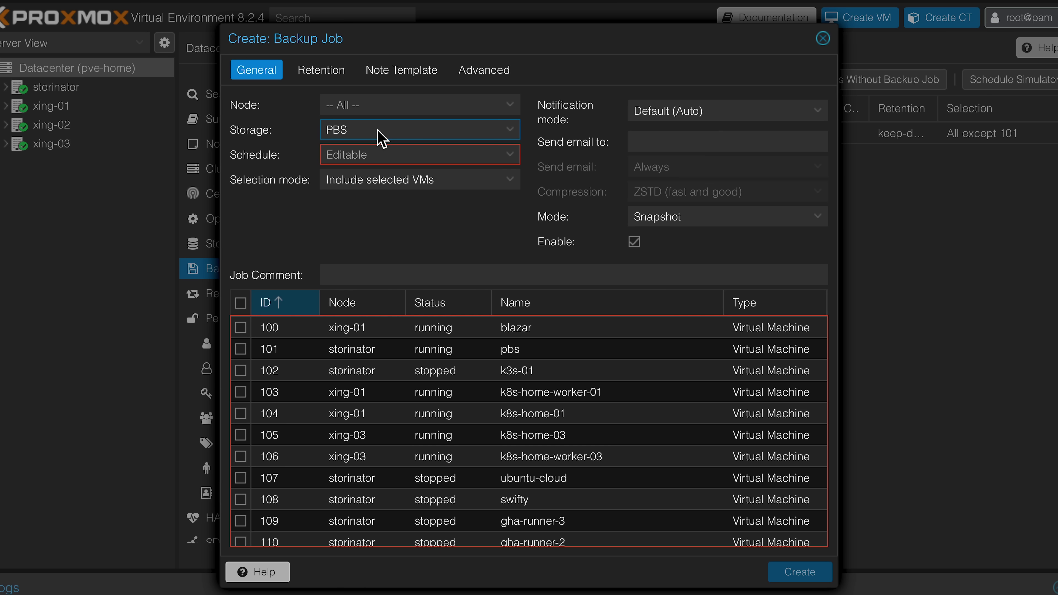
left_click(382, 153)
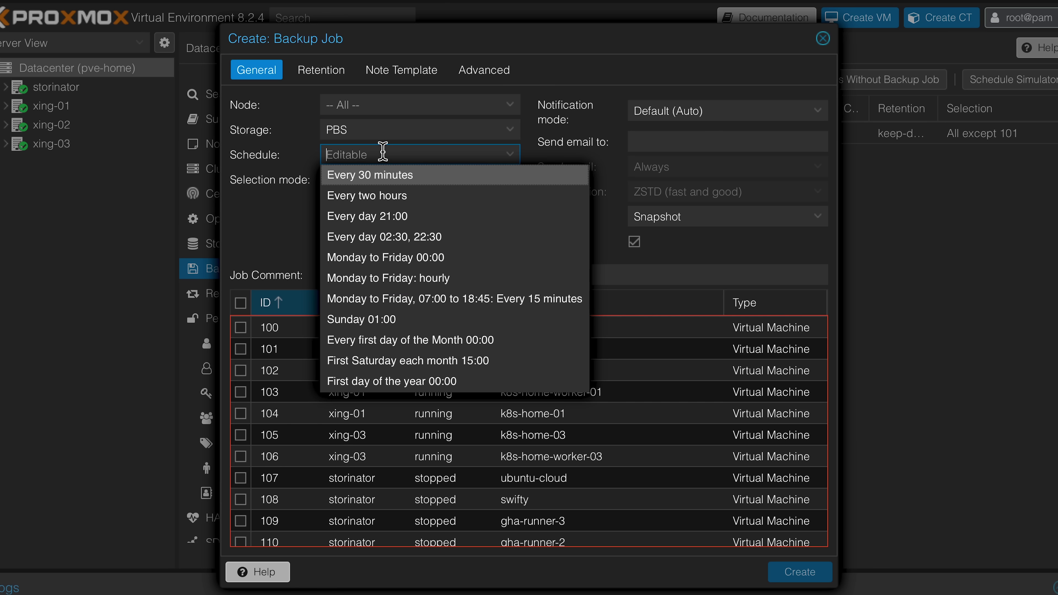
left_click(408, 217)
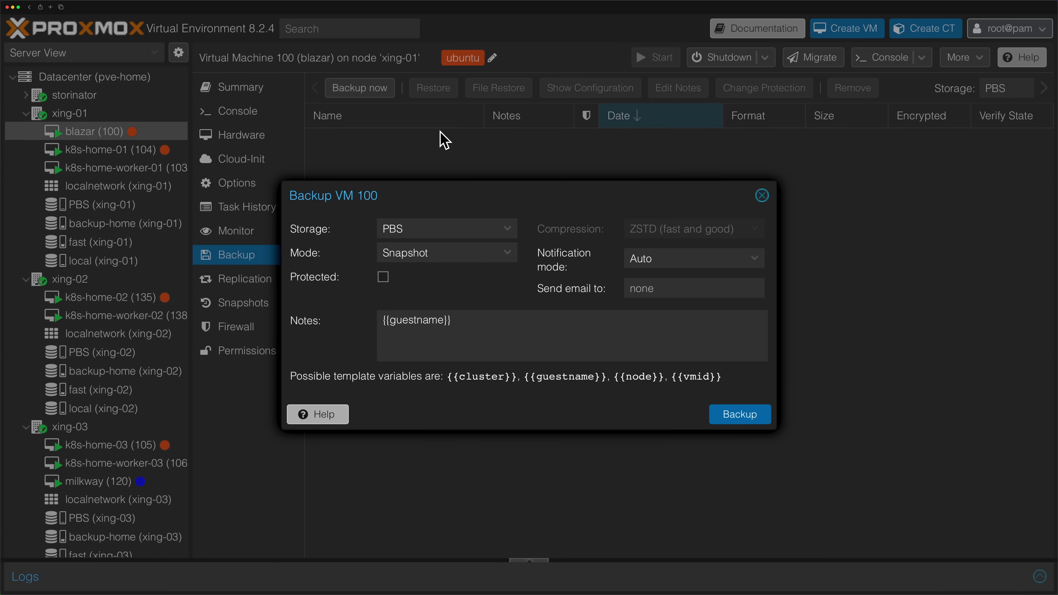
- Back up VM 100 to PBS and highlight the TASK OK ending of the task log
left_click(735, 412)
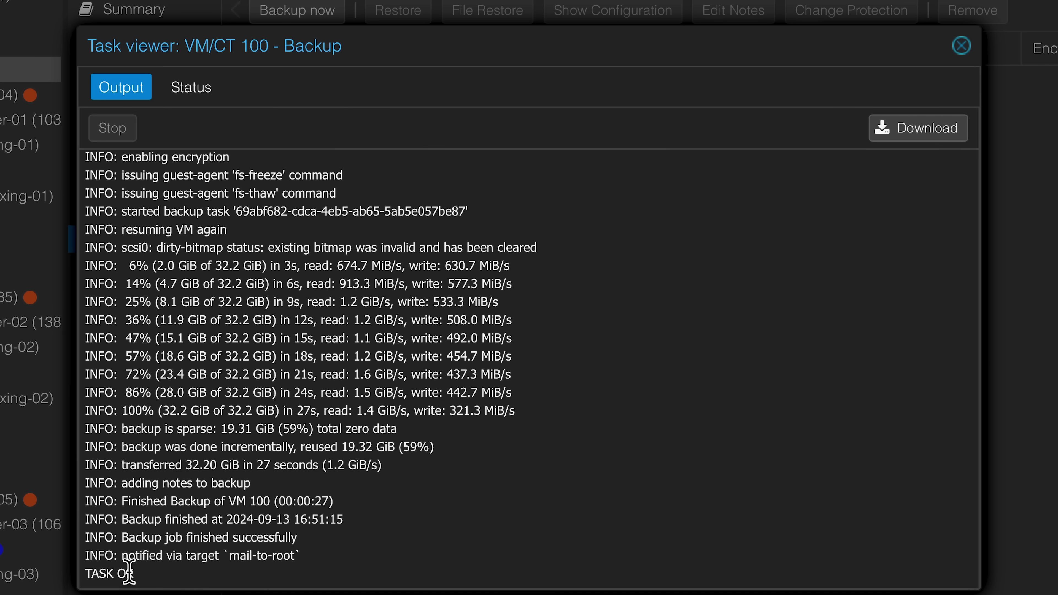
left_click_drag(126, 575, 91, 433)
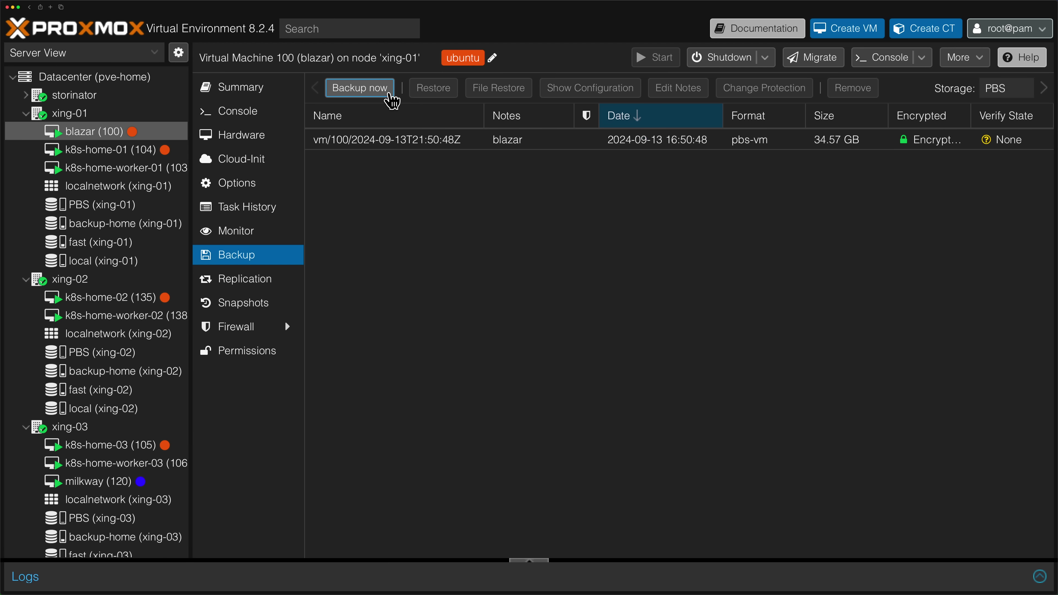
- Run a second VM 100 backup and highlight the incremental 156 MiB transfer results in the log
left_click(392, 100)
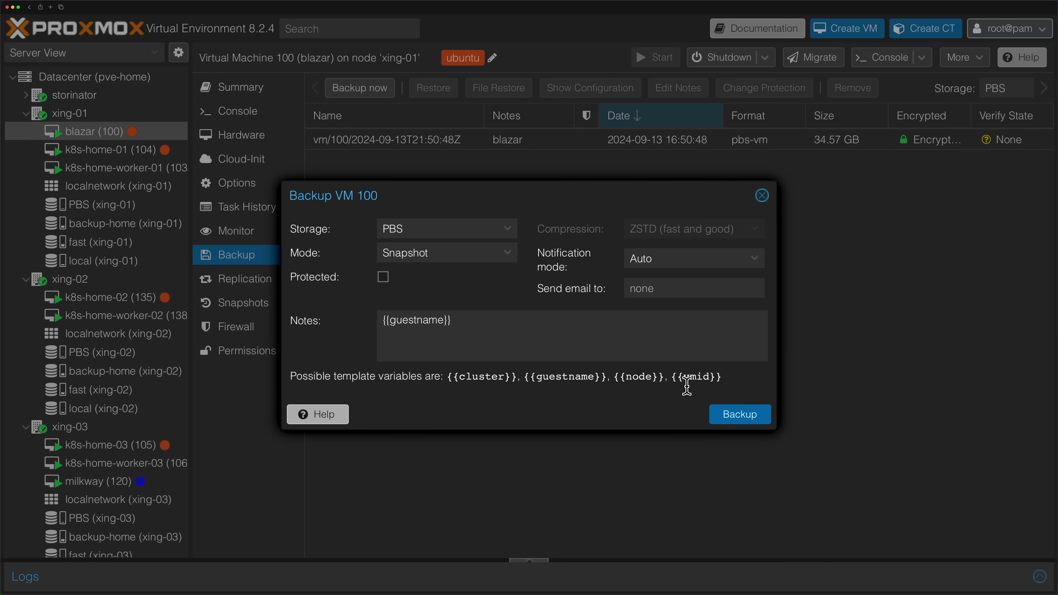
left_click(755, 420)
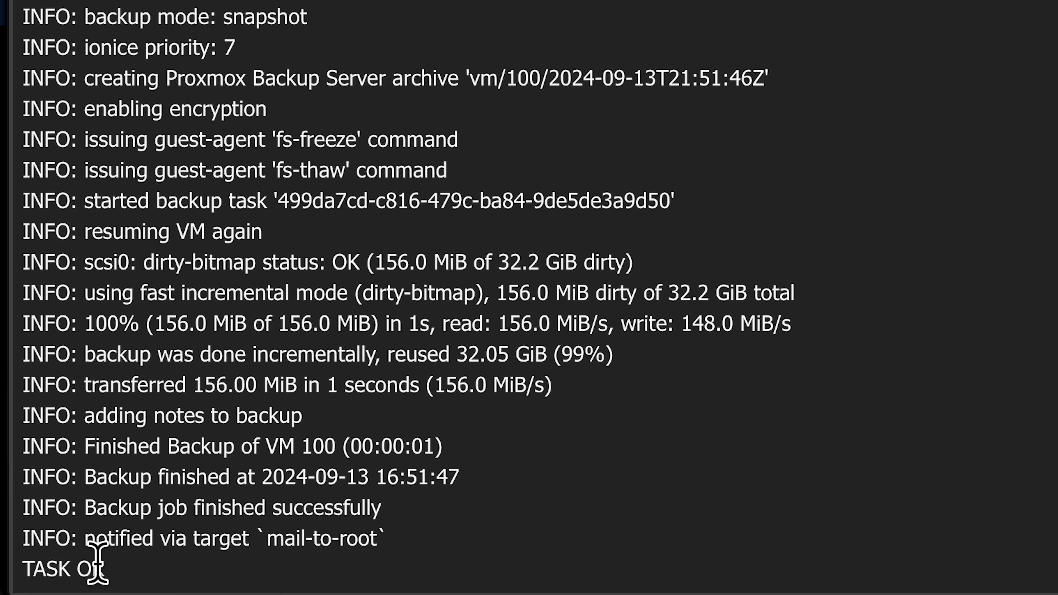
left_click_drag(97, 563, 18, 324)
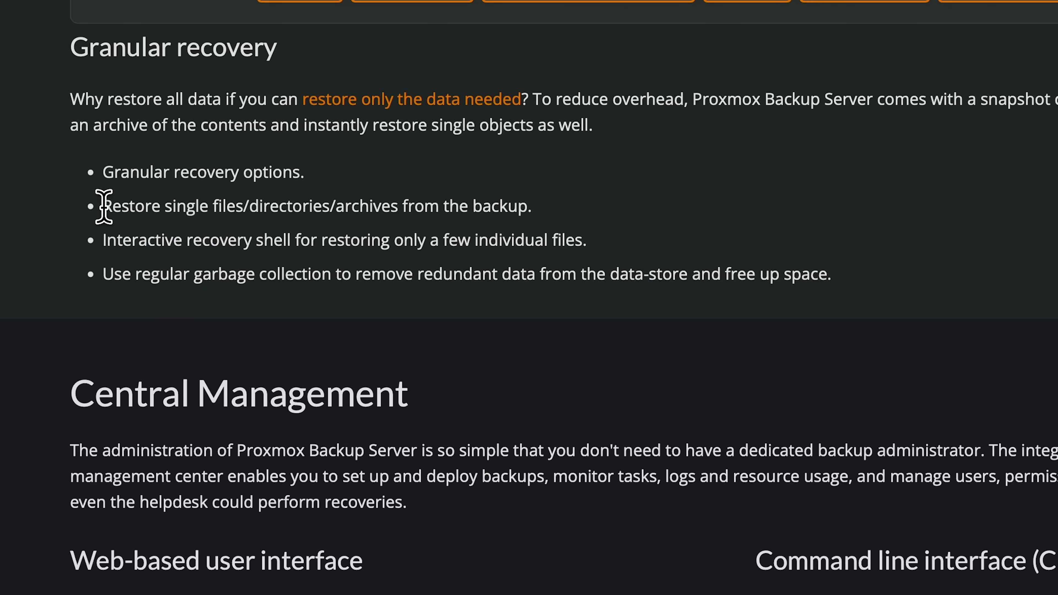
- Highlight the 'Restore single files' bullet on the Proxmox website
left_click_drag(103, 205, 538, 207)
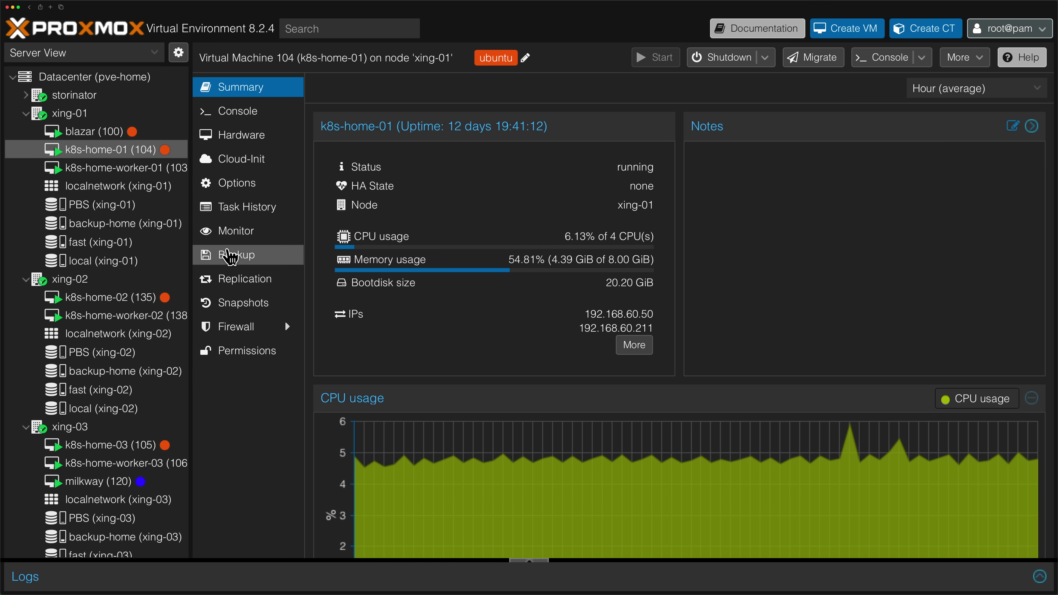
- Open File Restore on VM 104's newest backup, expand part > 1 > etc and select bash.bashrc
left_click(227, 256)
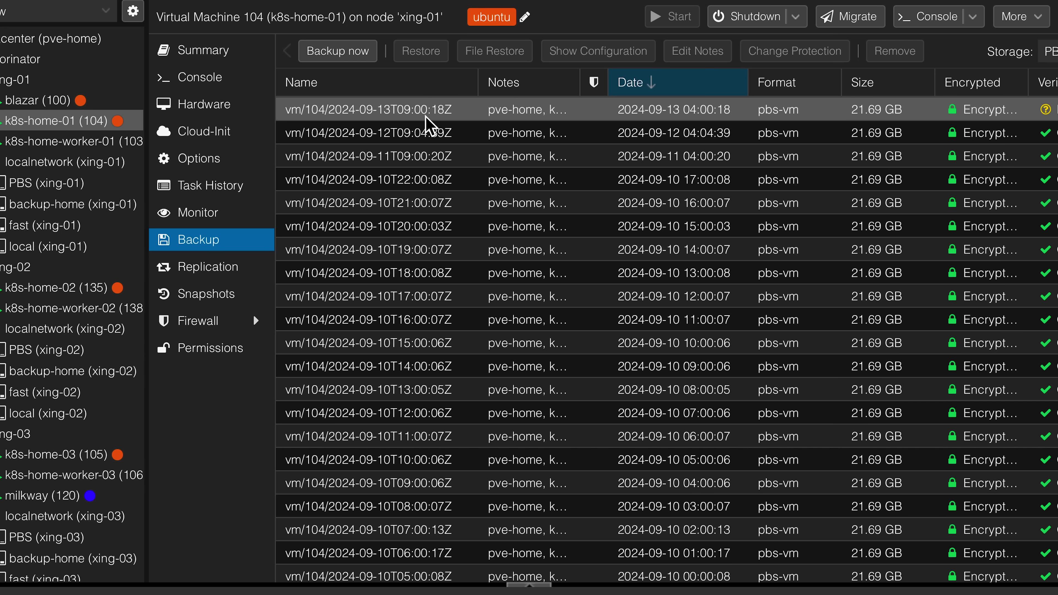
left_click(426, 118)
left_click(495, 51)
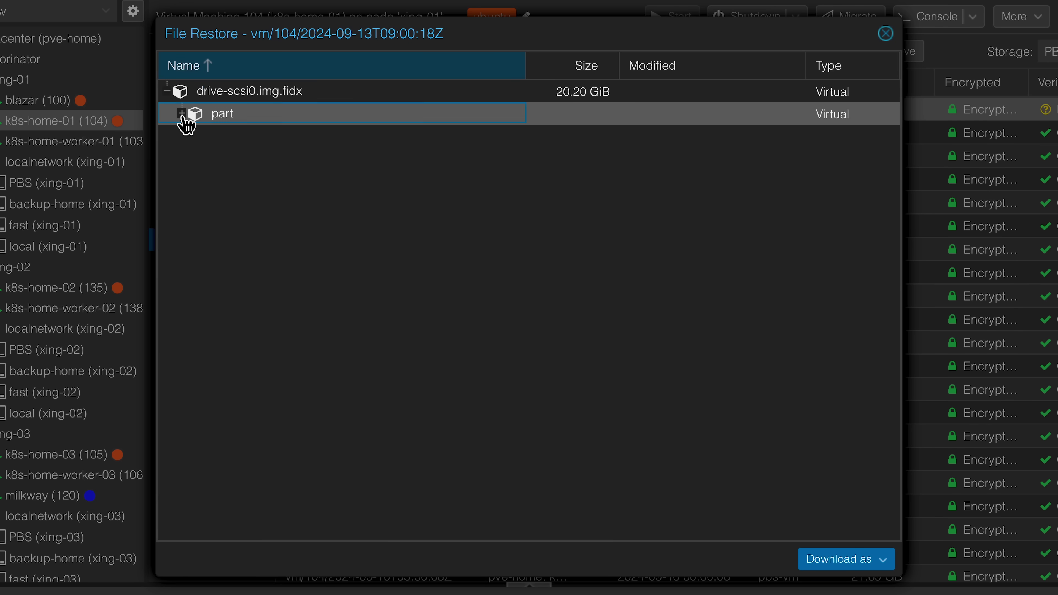
left_click(182, 115)
left_click(196, 136)
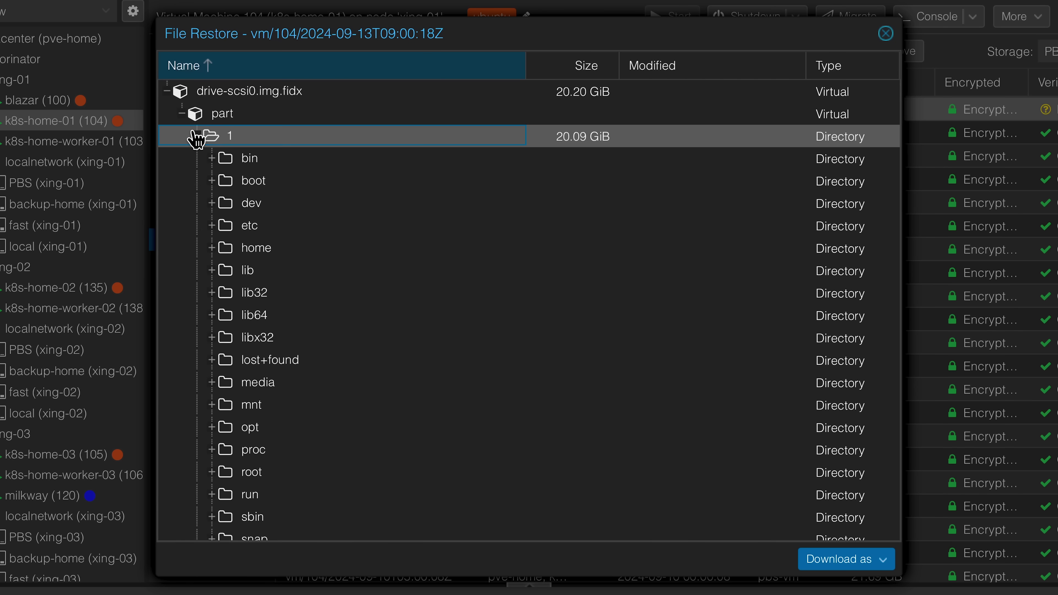
left_click(211, 226)
left_click(286, 474)
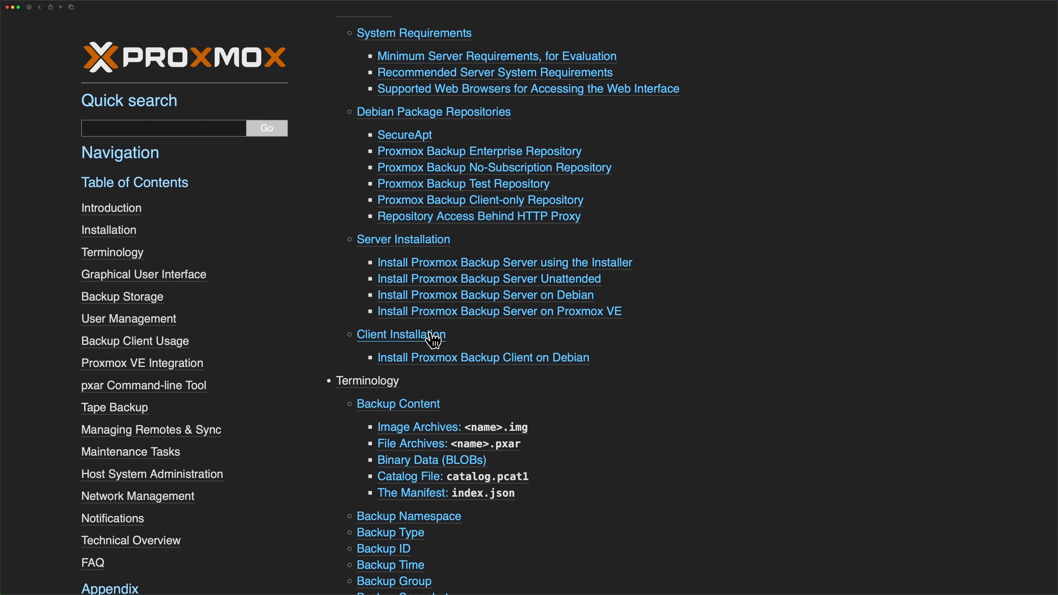
- Open the Client Installation docs section, then highlight the roadmap's 'Backup clients' line
left_click(428, 340)
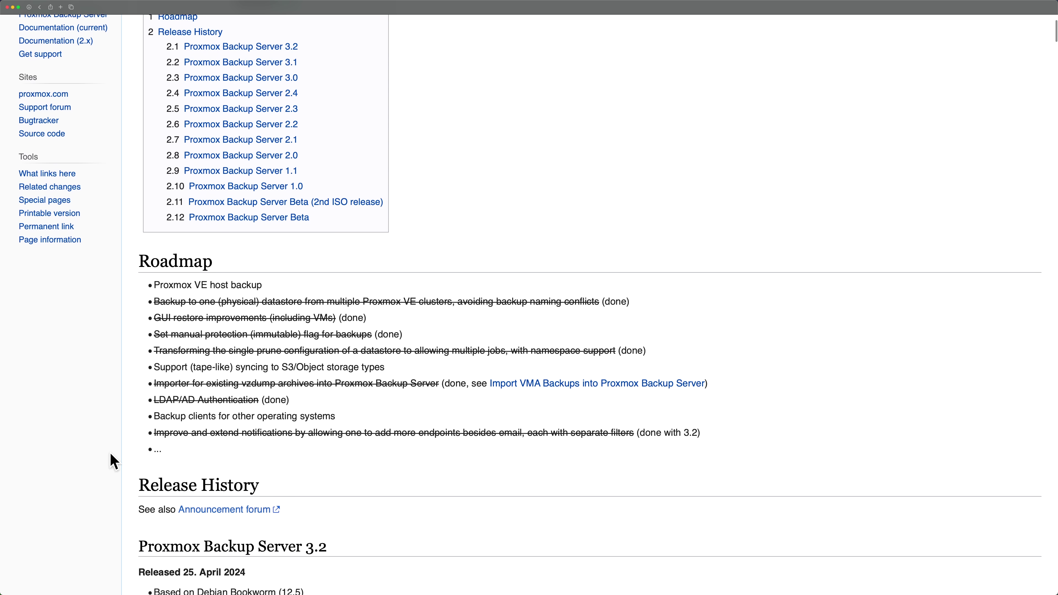
triple_click(156, 417)
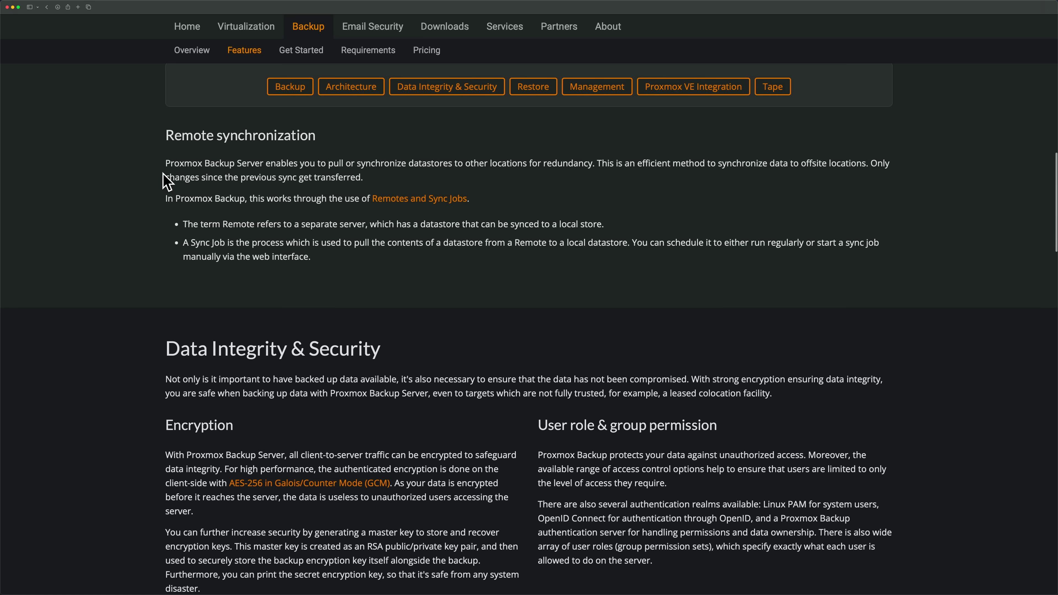
- Highlight the Remote synchronization paragraph and its first bullet point
left_click_drag(167, 162, 419, 170)
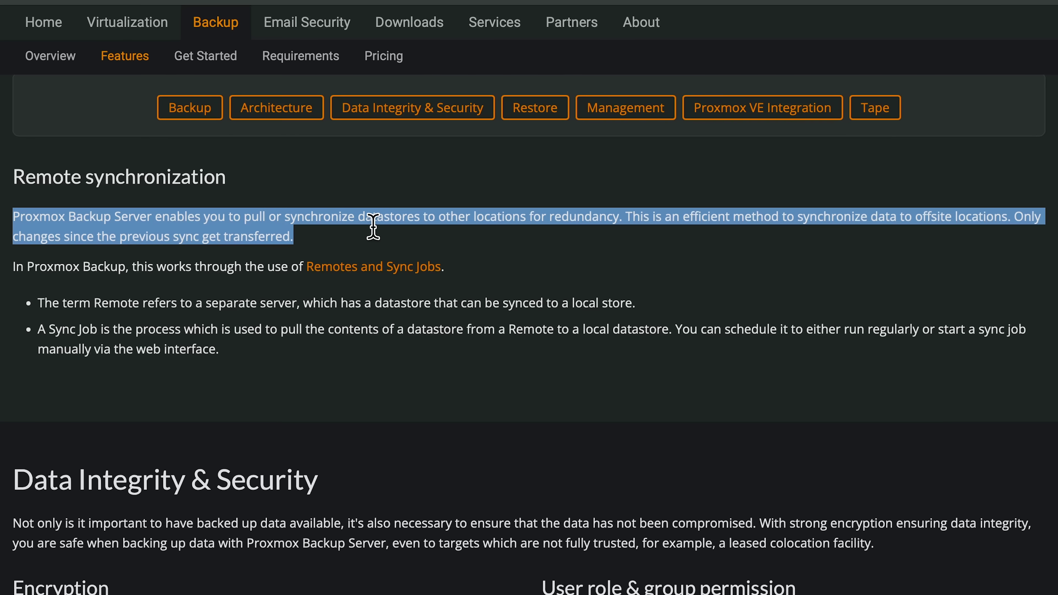
left_click_drag(441, 245, 585, 351)
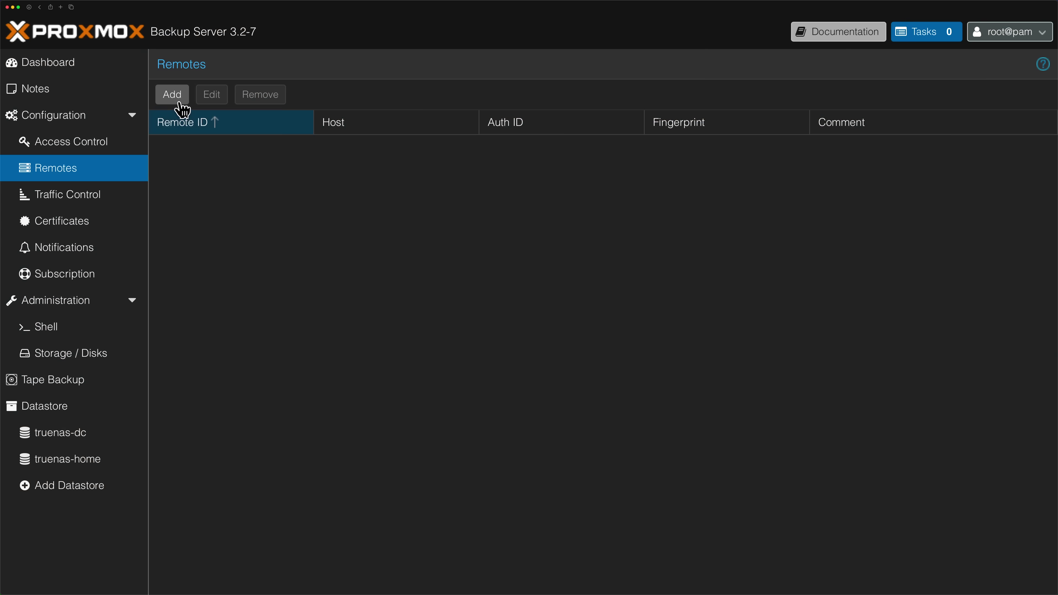
- Inspect the Add Remote fingerprint field, then bring up Add Sync Job for truenas-home
left_click(178, 102)
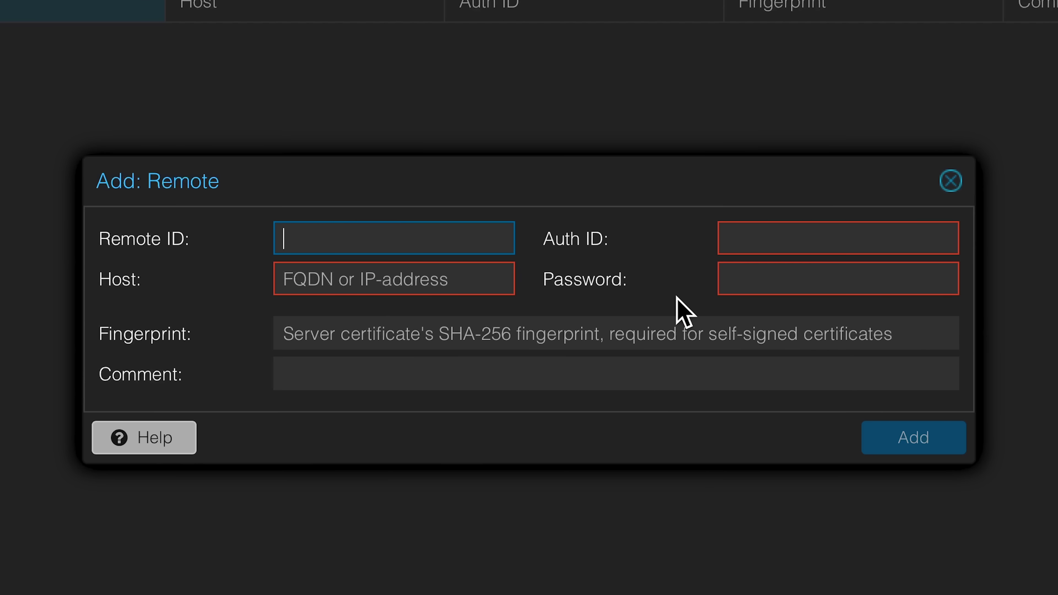
left_click(628, 331)
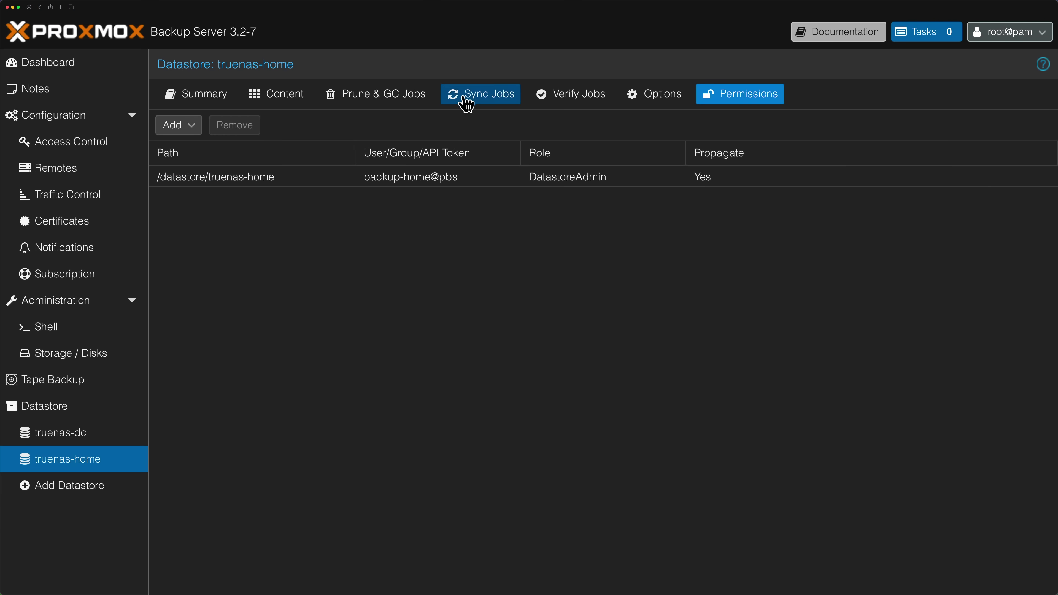
left_click(470, 102)
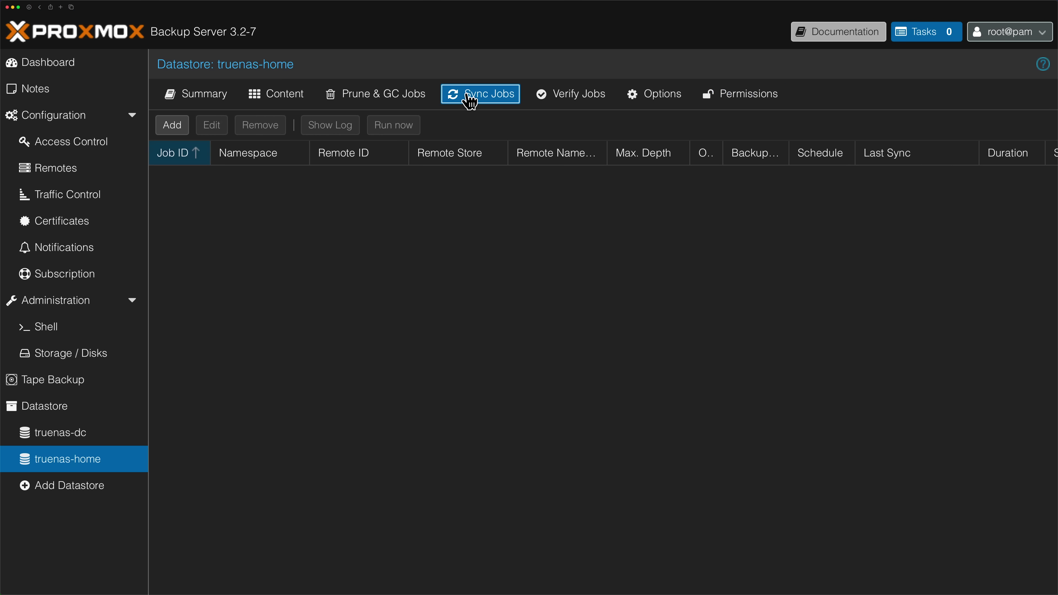
left_click(186, 127)
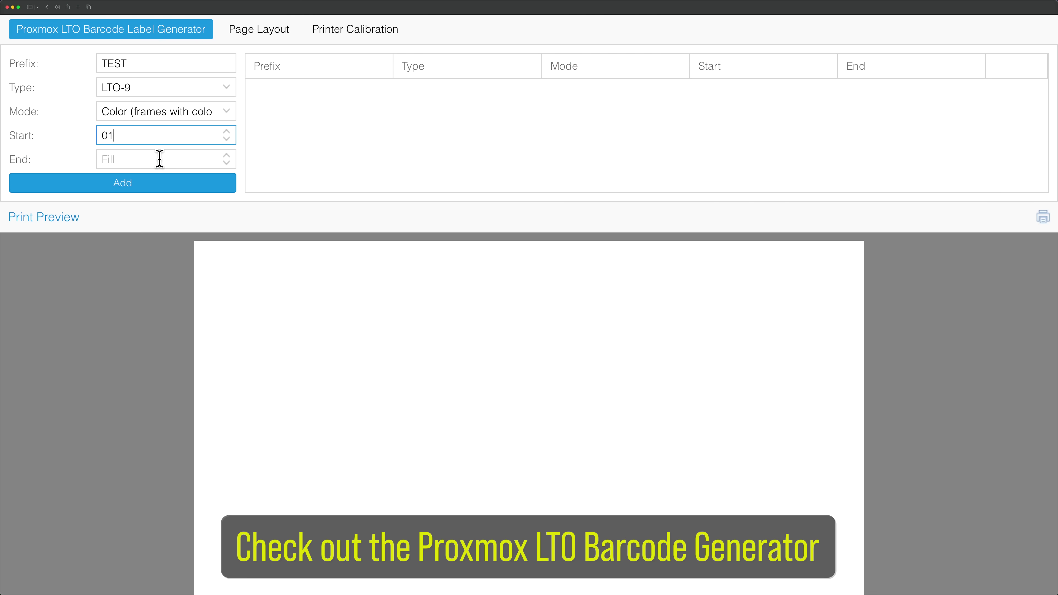
- Add a colour LTO-9 label range prefixed TEST, numbered 1 to 1222, to the print preview
left_click(157, 159)
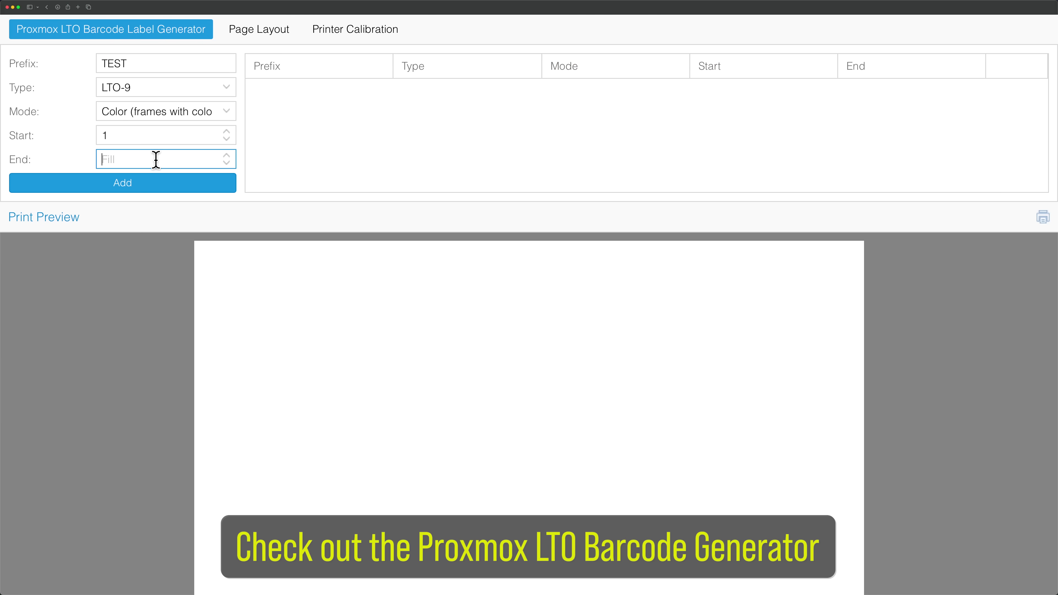
left_click(149, 187)
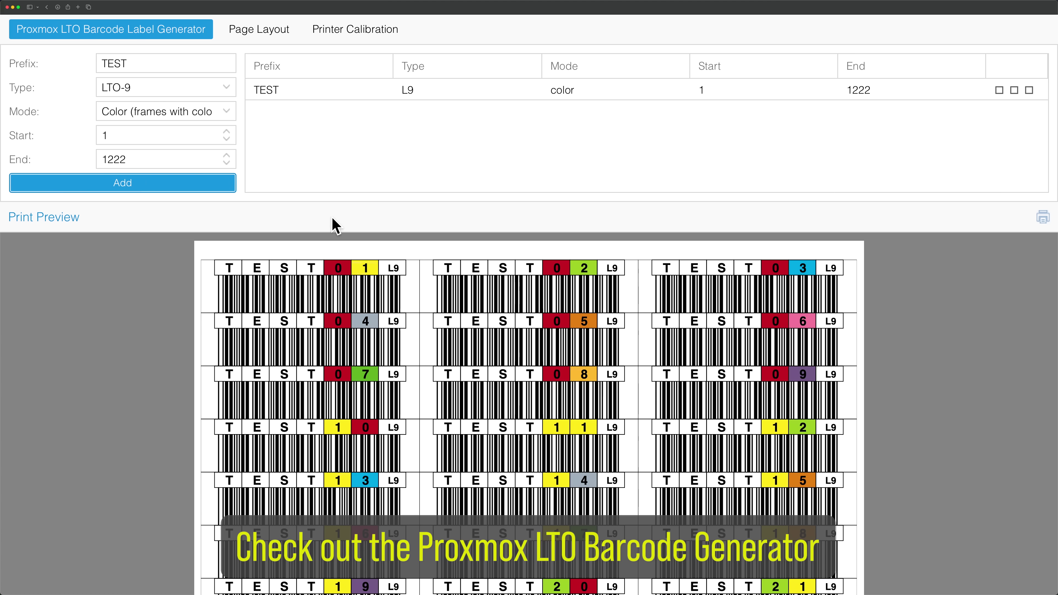